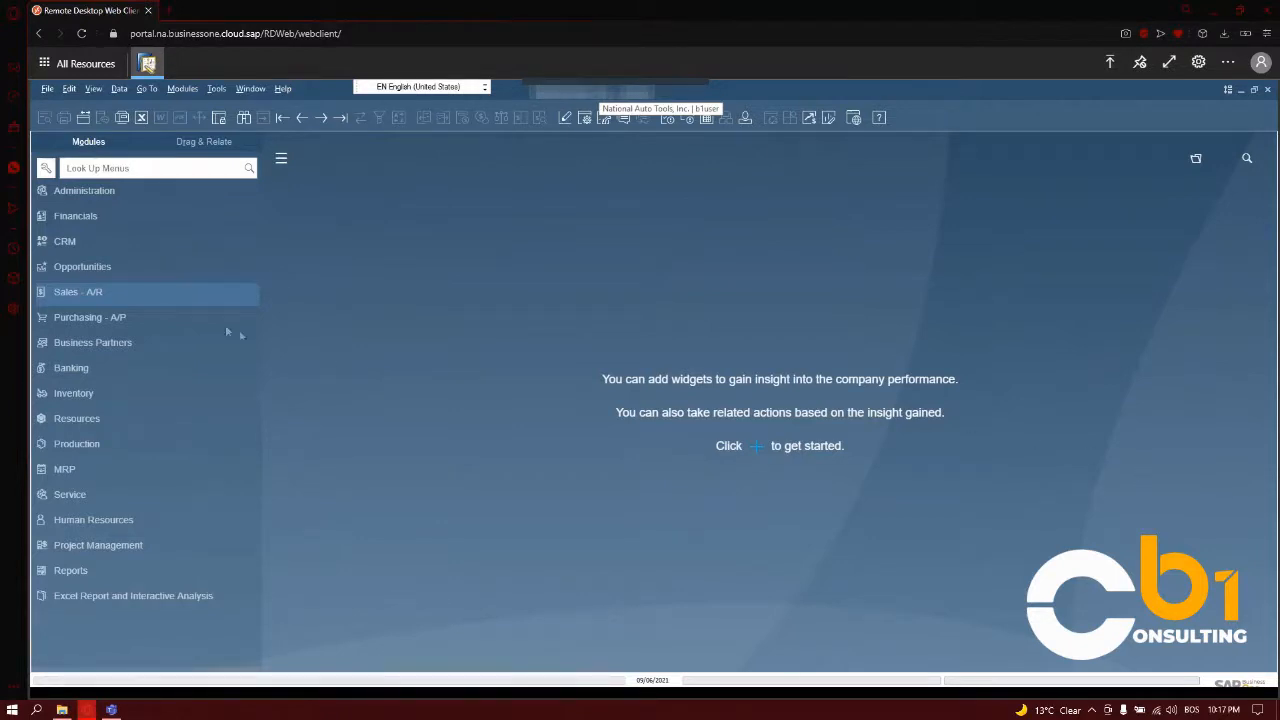
Start a new sales quotation and choose Maxi-Teq as its customer.
left_click(99, 296)
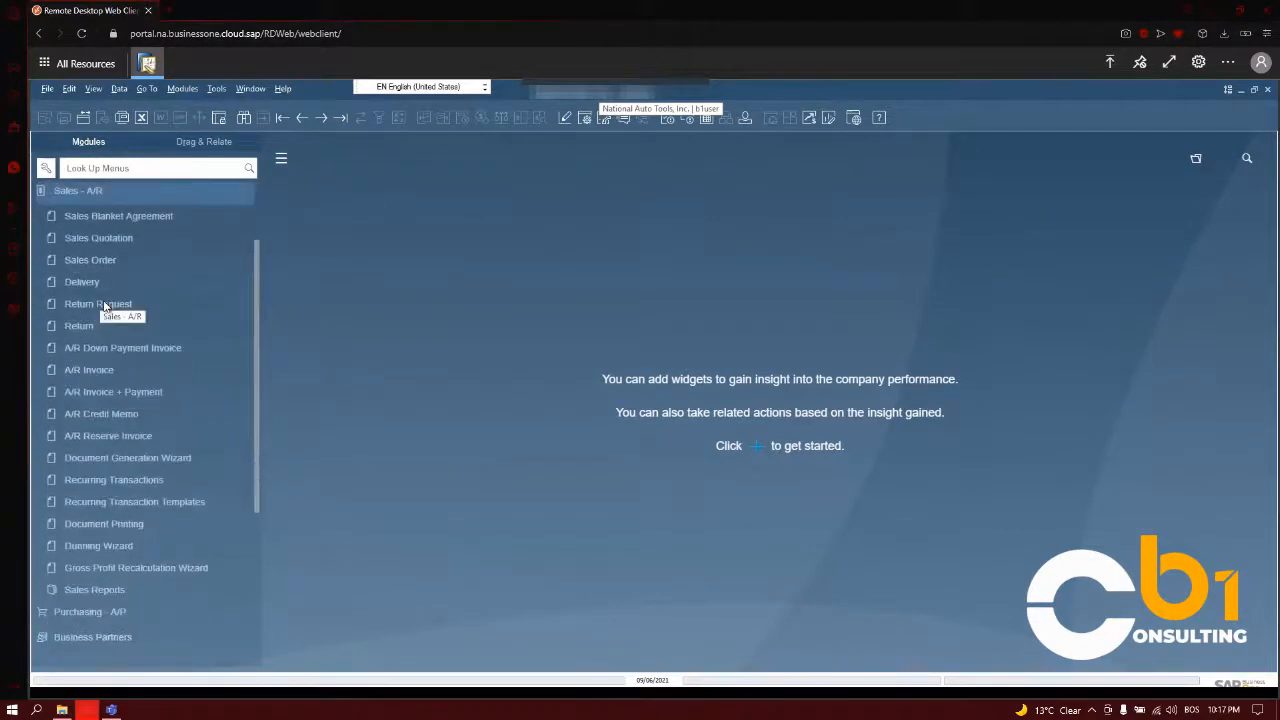
left_click(87, 238)
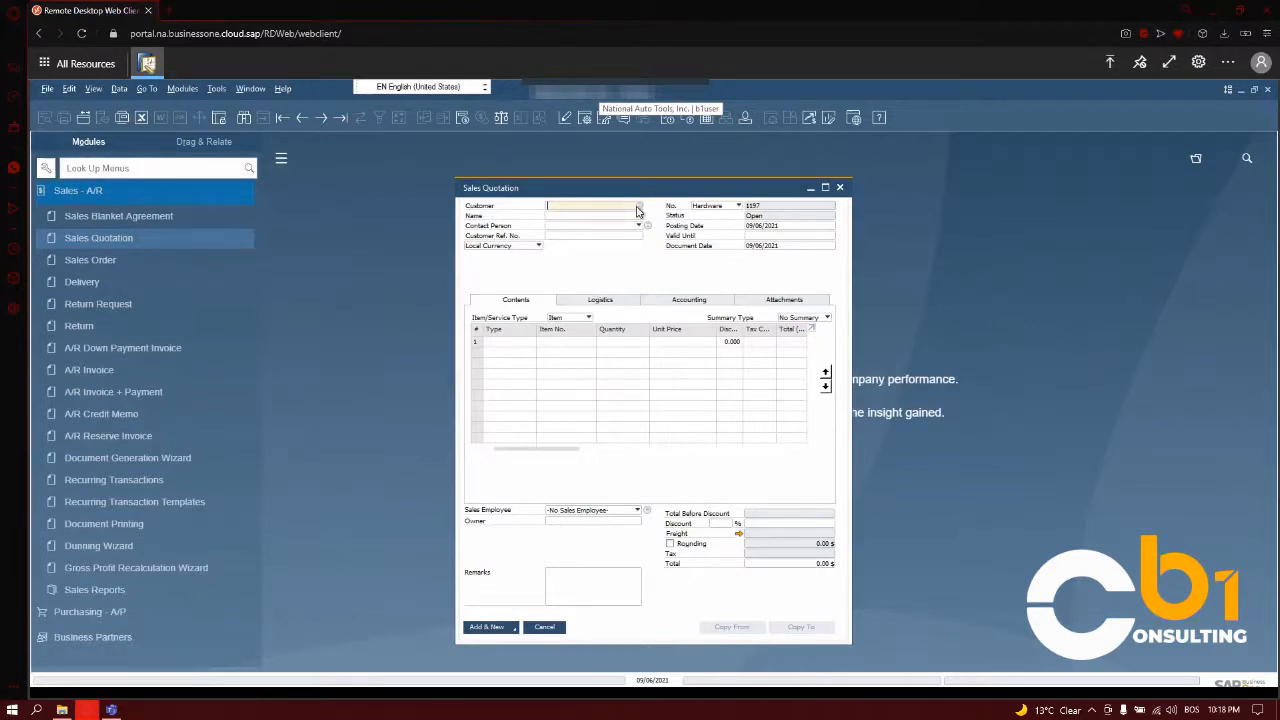
left_click(638, 208)
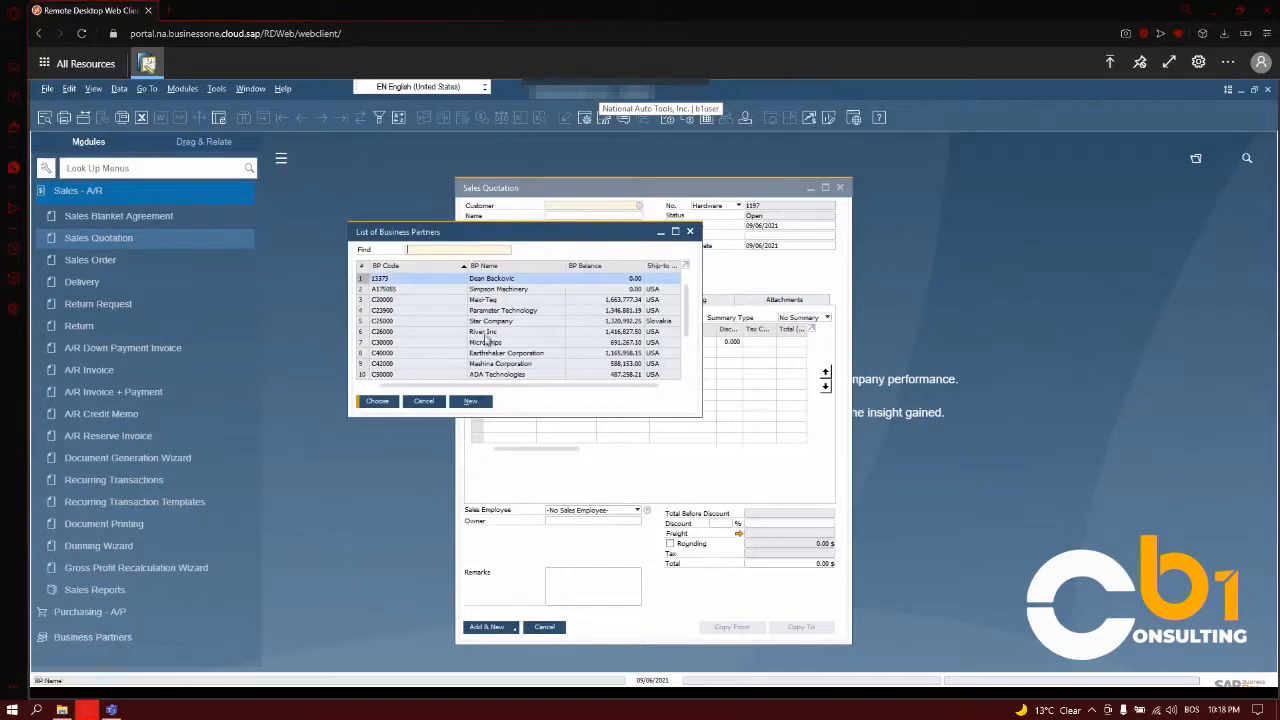
double_click(486, 300)
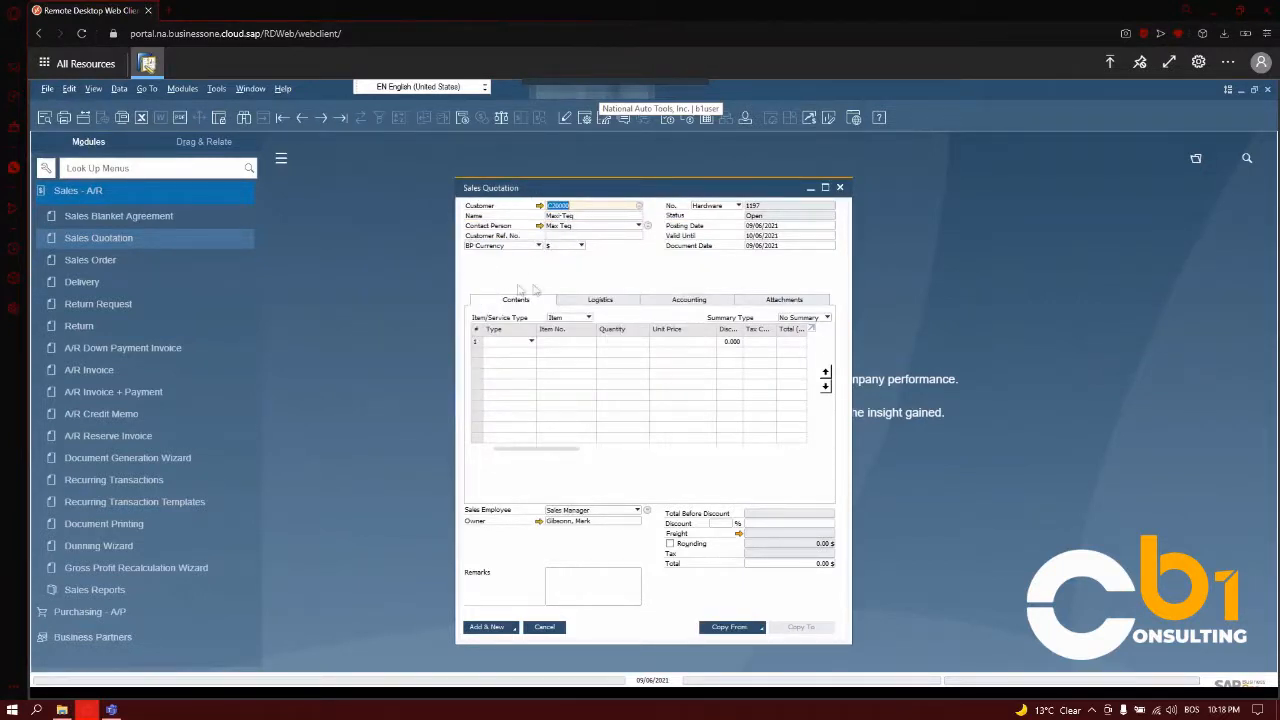
Review the customer's master data, covering contact persons, addresses, payment terms, payment run, accounting, properties, remarks and attachments.
left_click(539, 206)
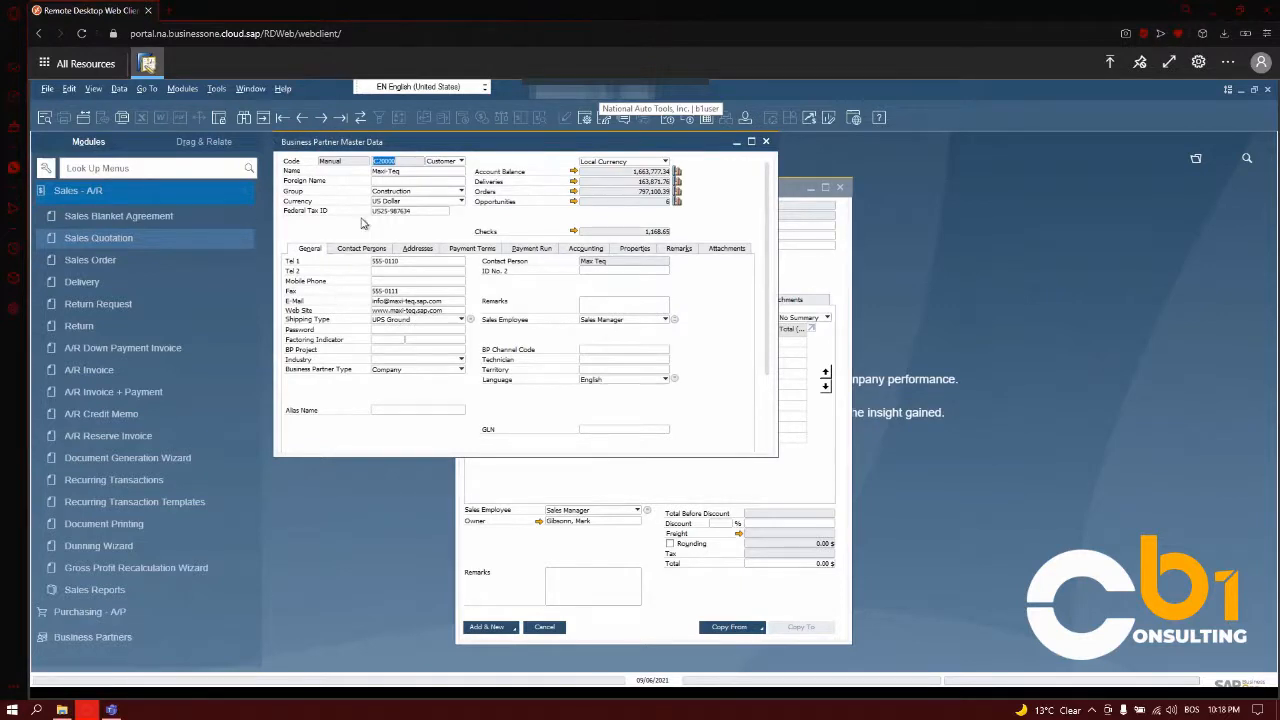
left_click(368, 246)
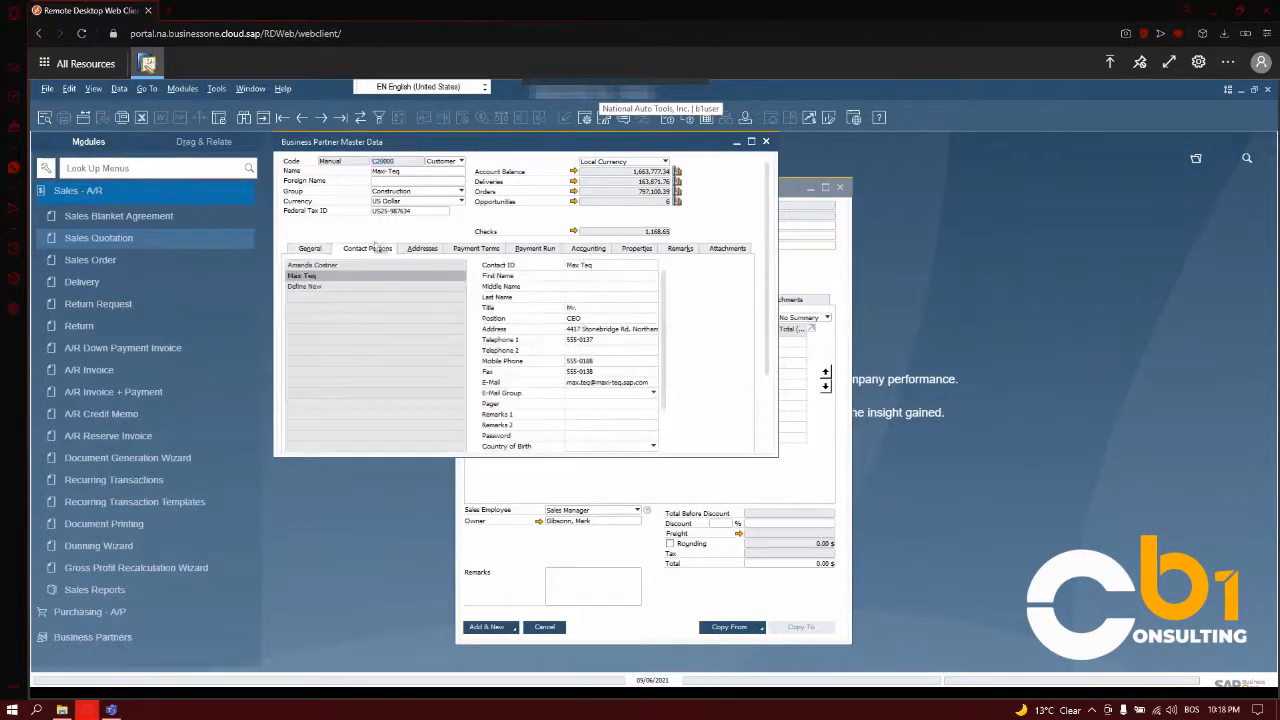
left_click(416, 250)
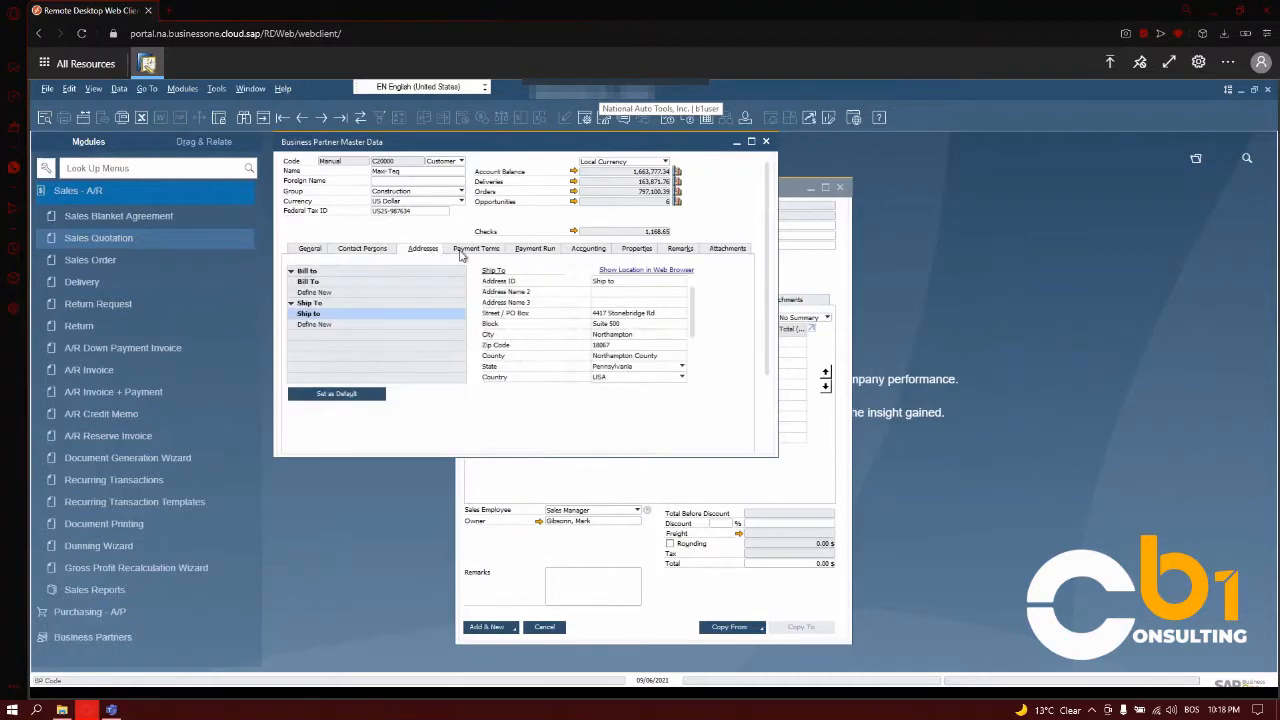
left_click(495, 249)
left_click(537, 251)
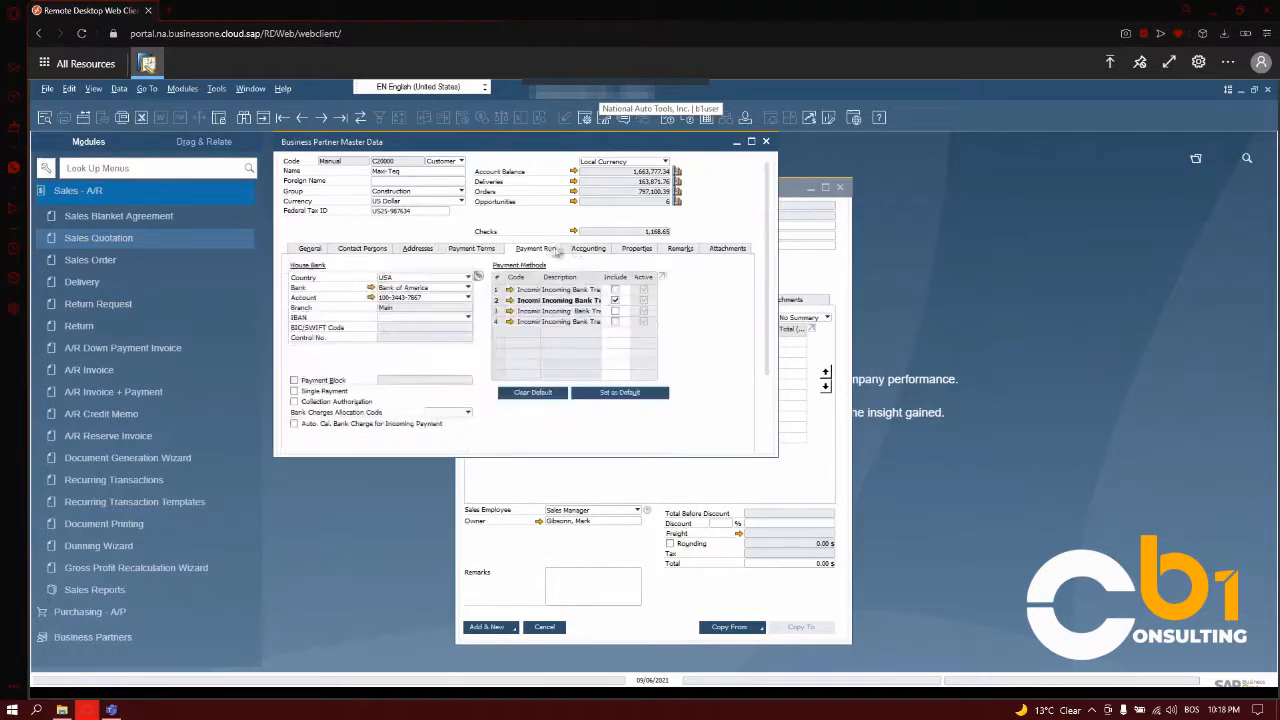
left_click(585, 250)
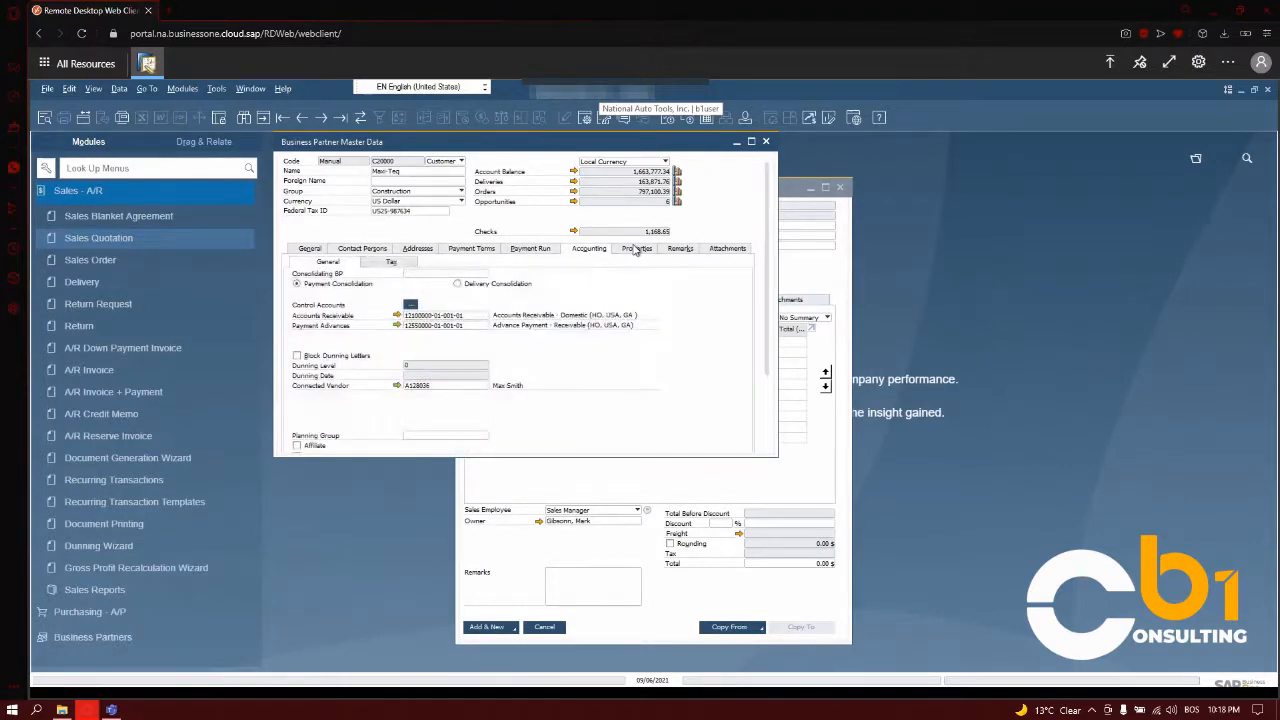
left_click(637, 249)
left_click(676, 250)
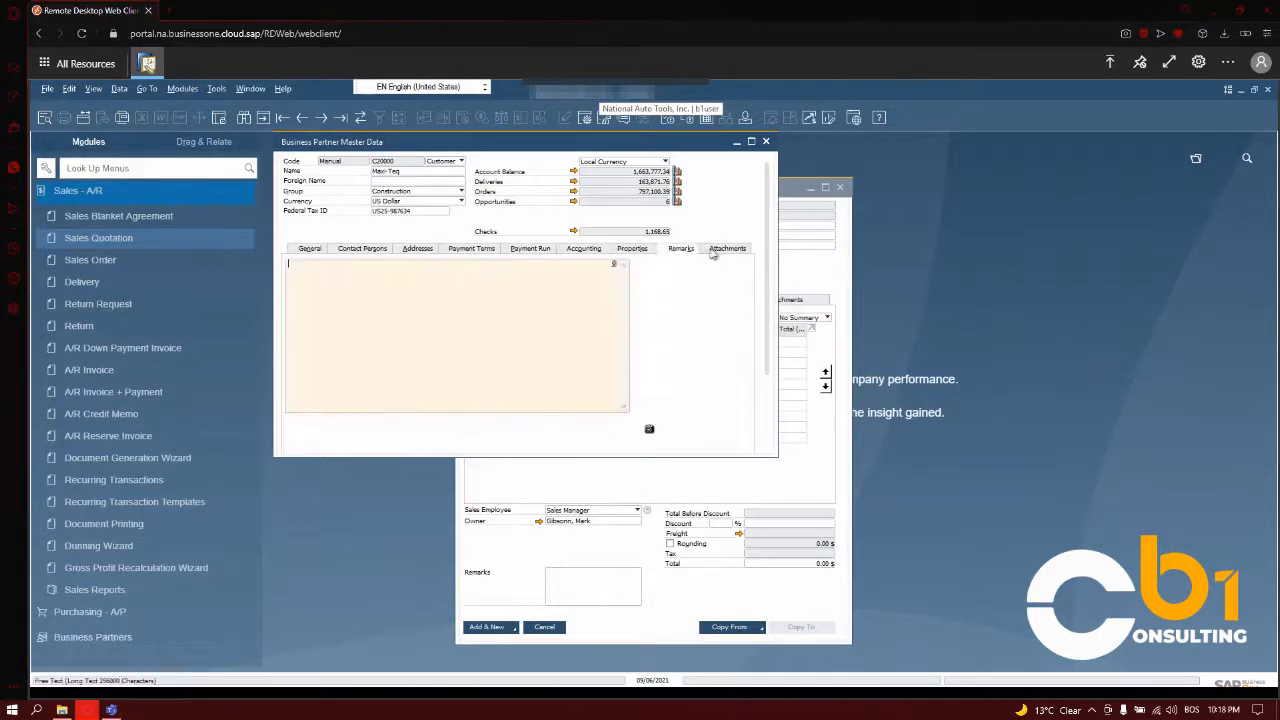
left_click(722, 250)
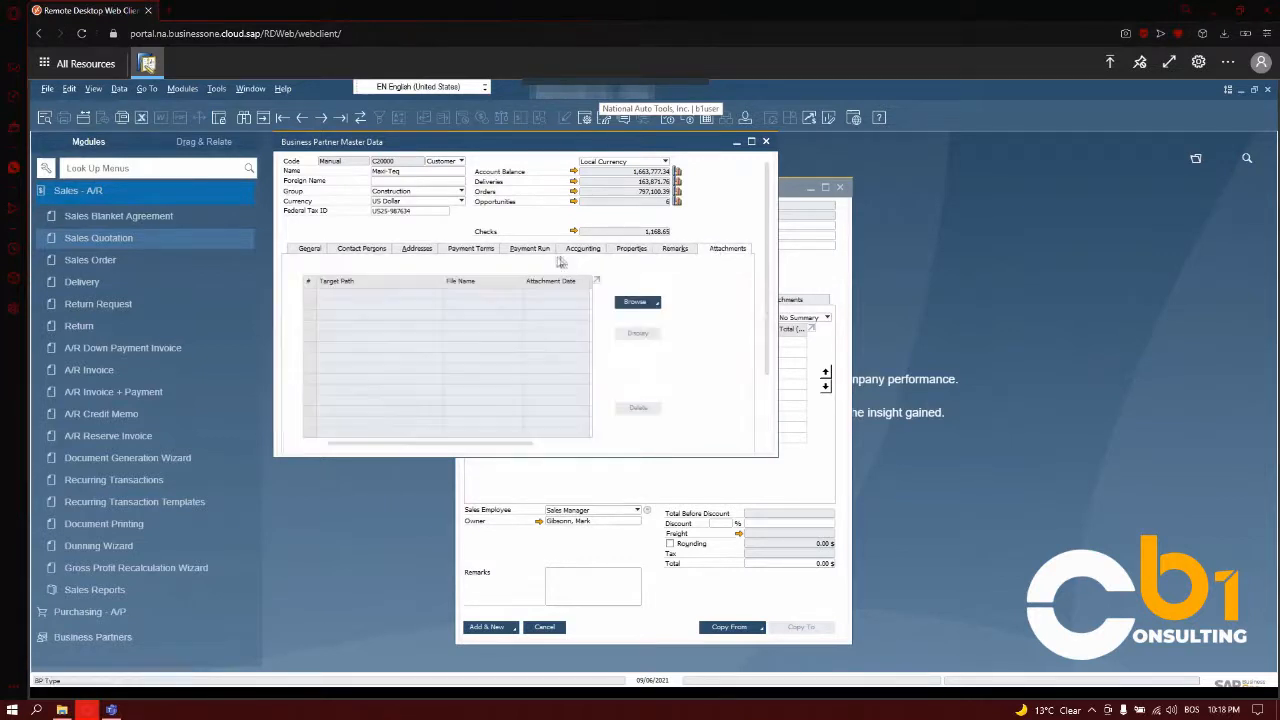
left_click(322, 251)
left_click(766, 142)
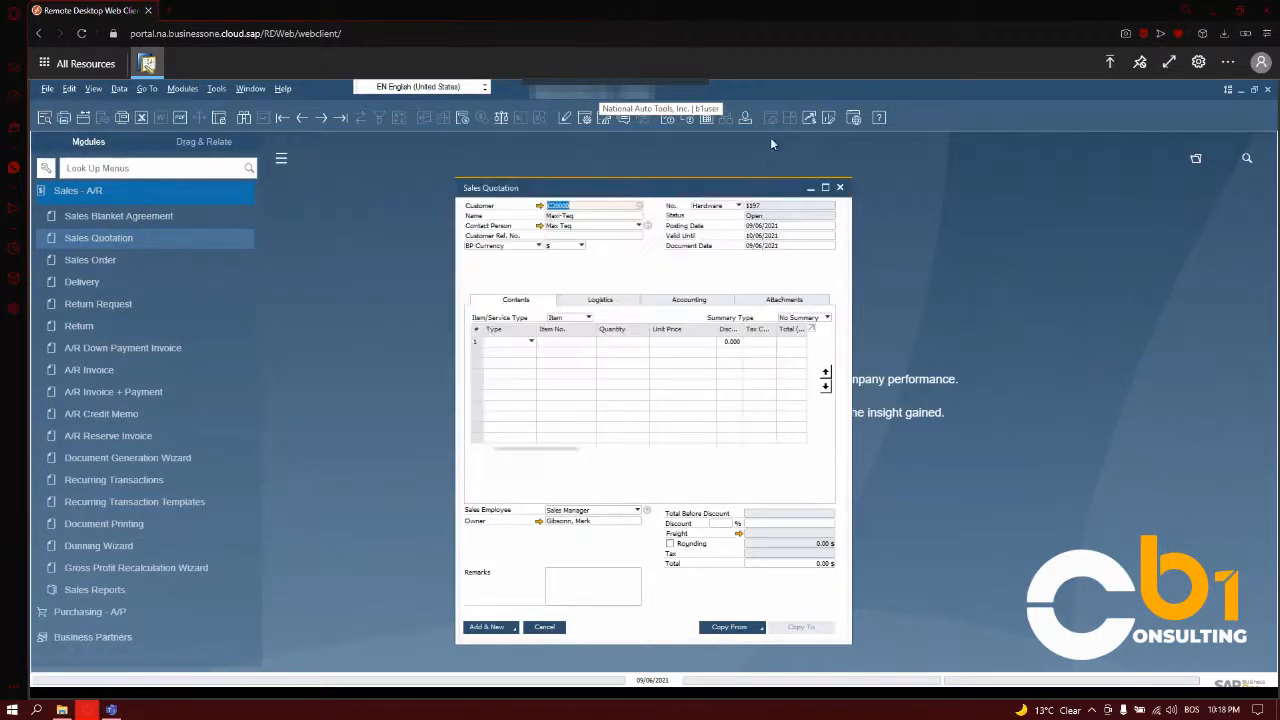
Fill in the customer reference number and check the currency options, keeping BP Currency in US dollars.
left_click(561, 236)
type("12345")
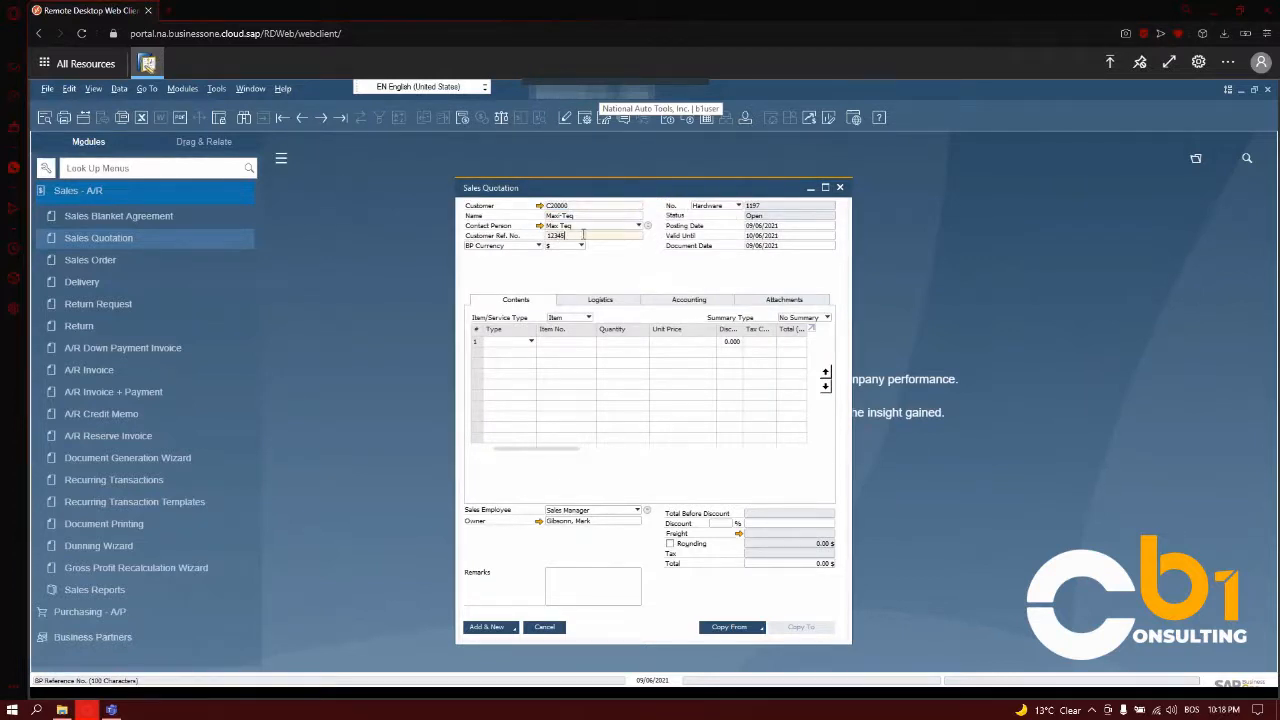
left_click(490, 245)
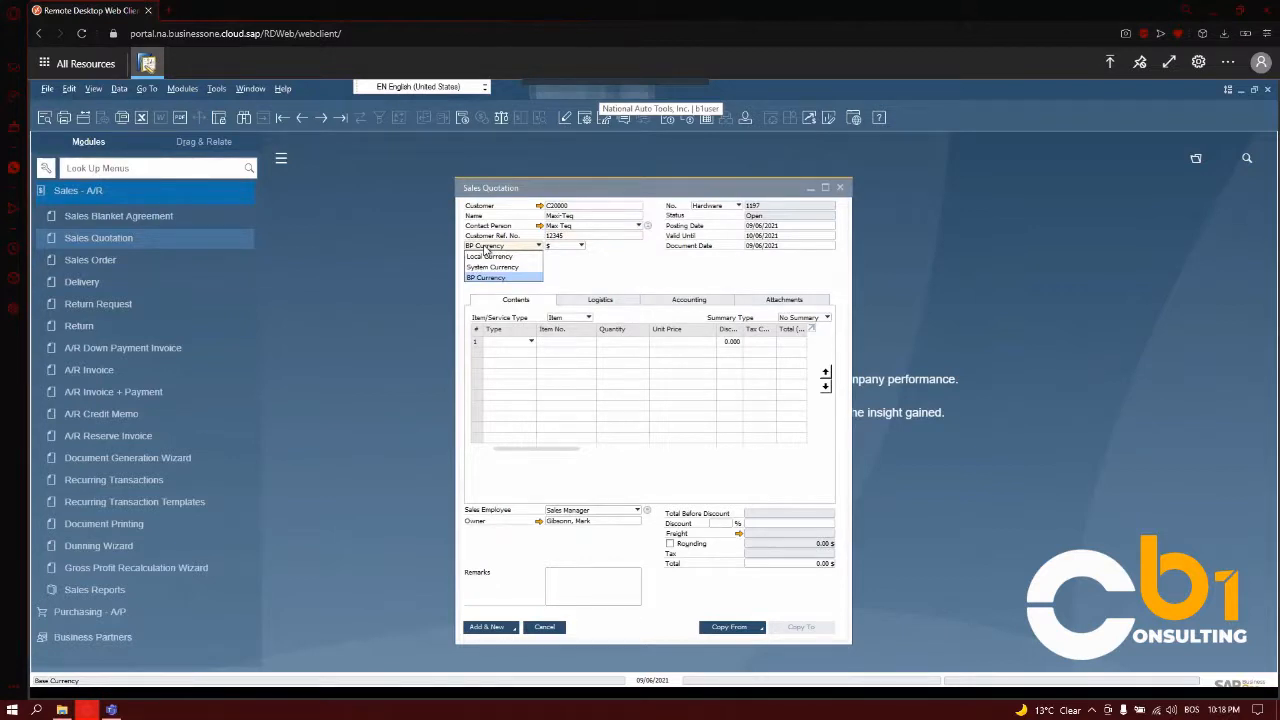
left_click(487, 249)
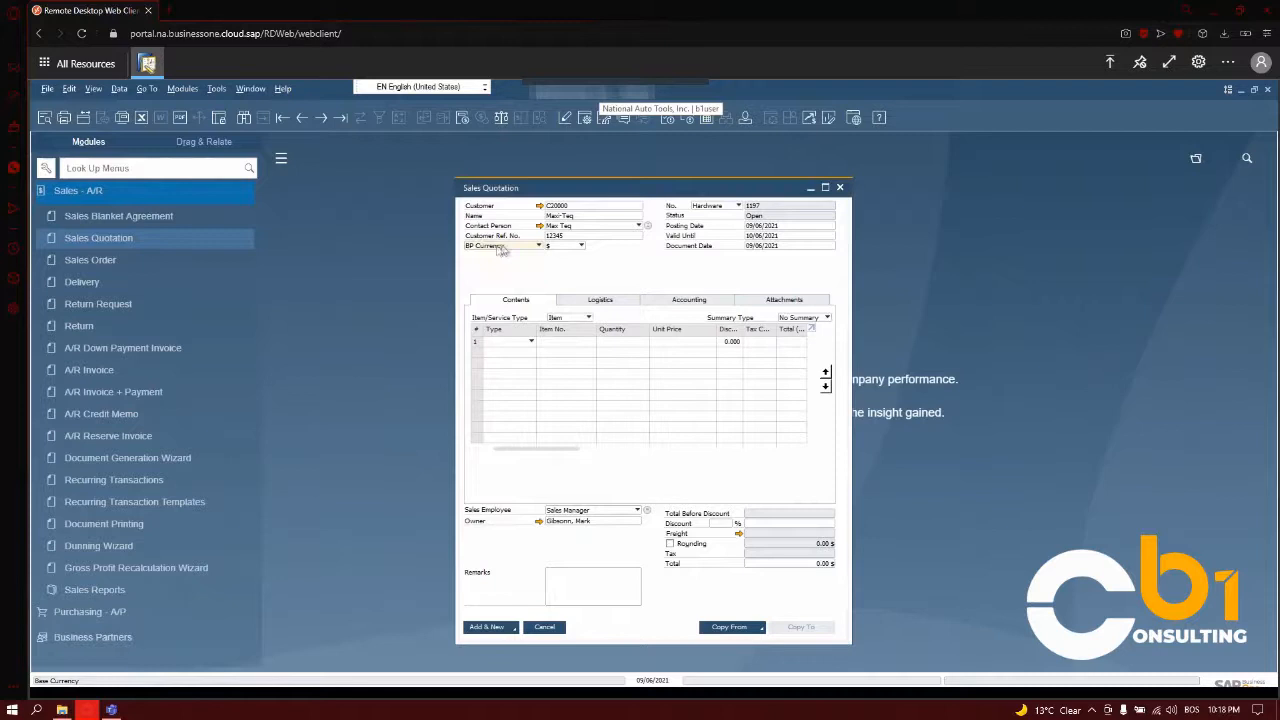
left_click(567, 248)
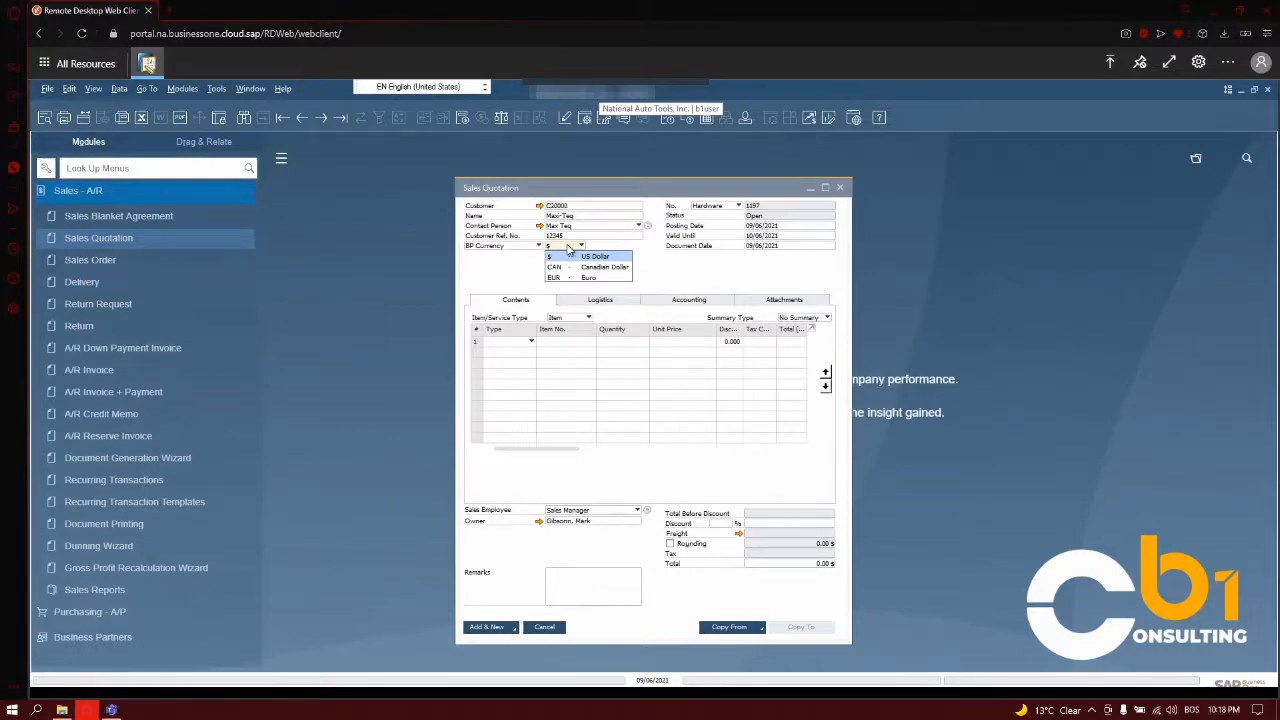
left_click(567, 248)
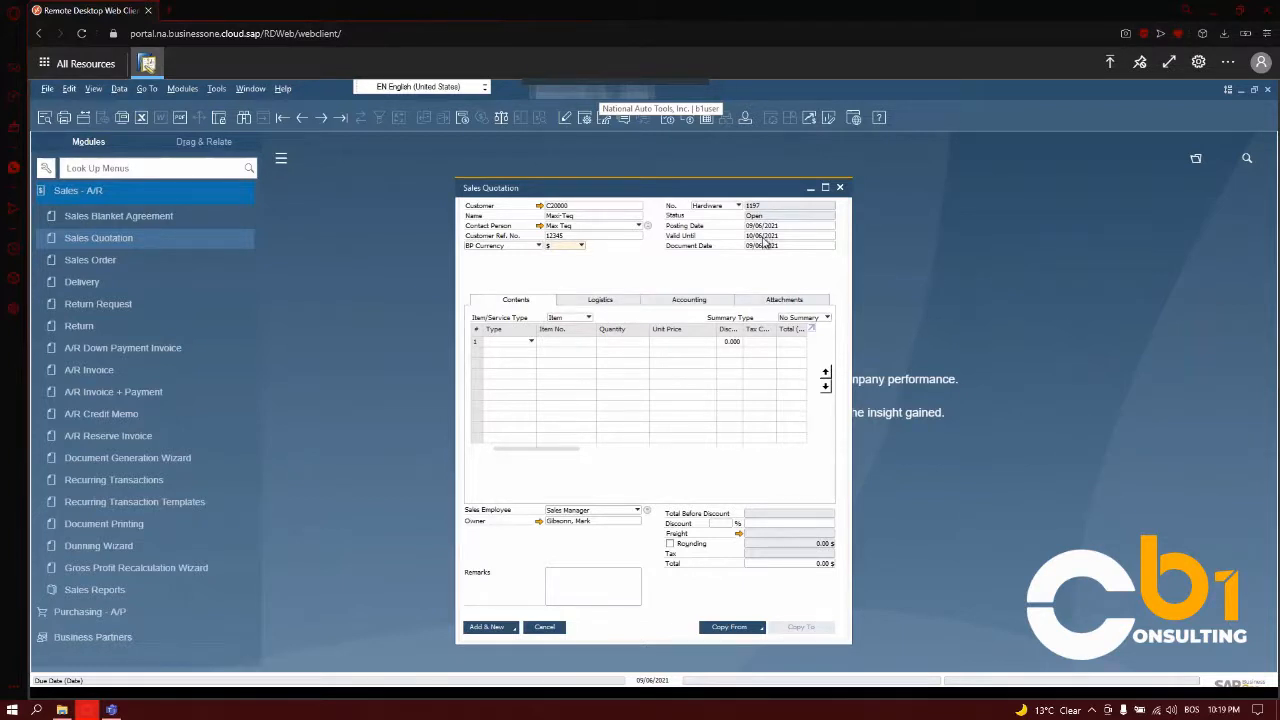
Add item A00004, Rainbow Color Printer 5.0, to the first quotation row with a quantity of 12.
left_click(580, 342)
left_click(594, 344)
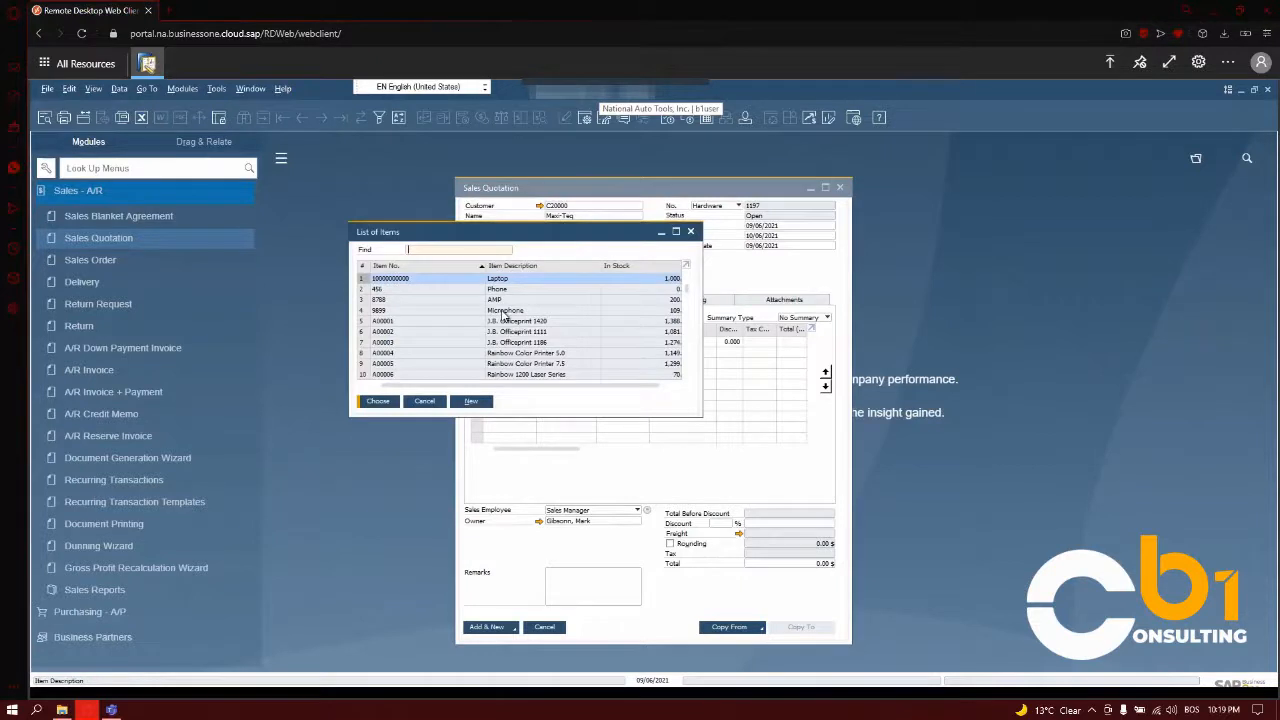
left_click(522, 357)
double_click(603, 356)
key("Tab")
type("10")
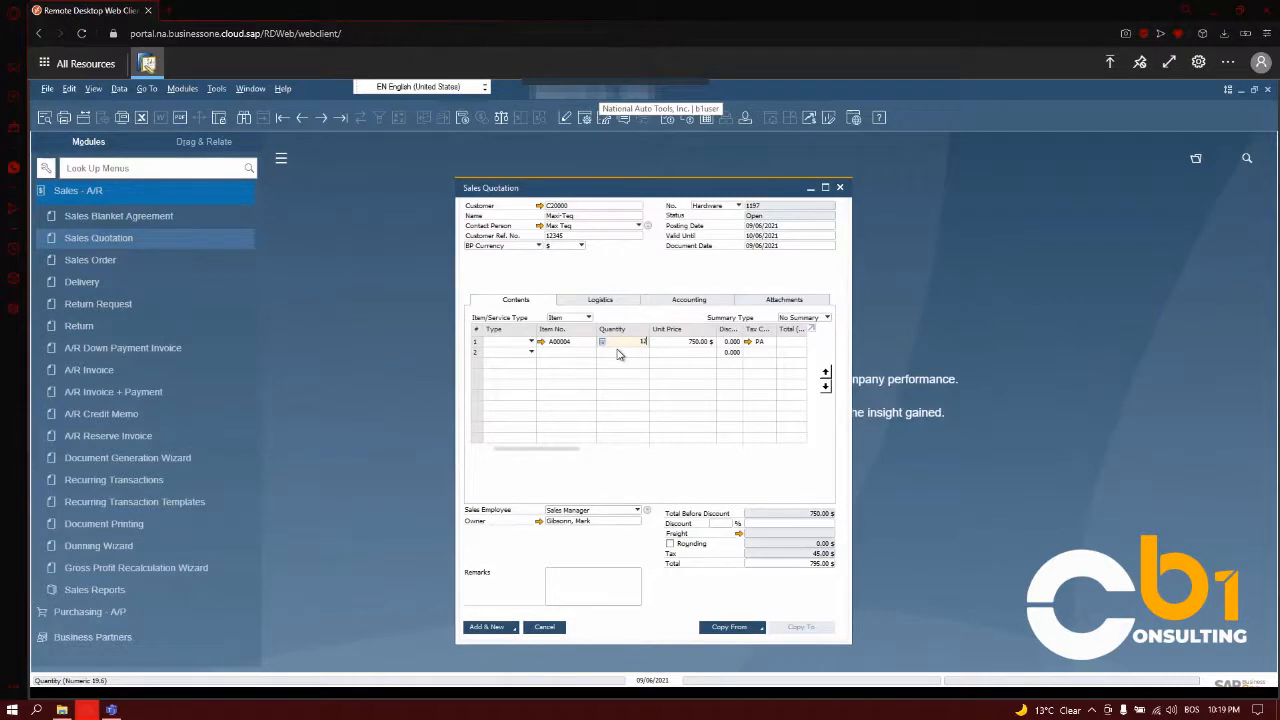
Replace Sales Manager with a named sales employee on the quotation and apply the change to the existing rows.
left_click(594, 513)
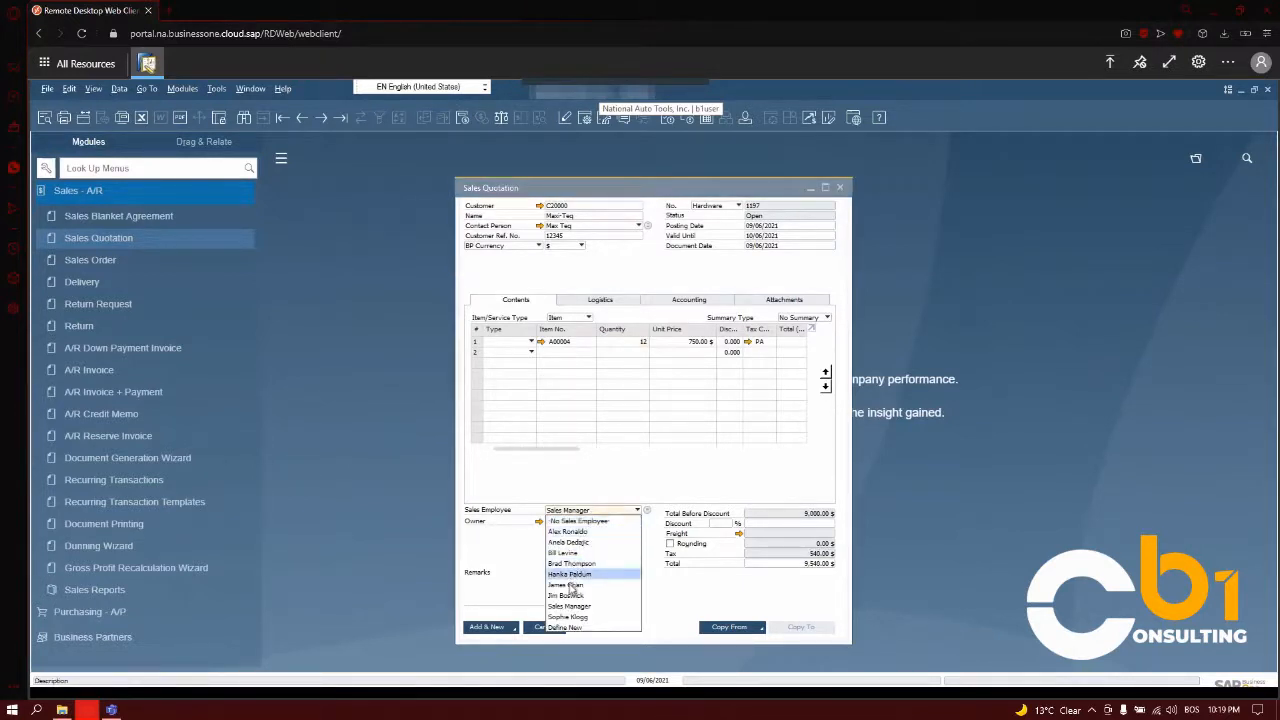
left_click(586, 585)
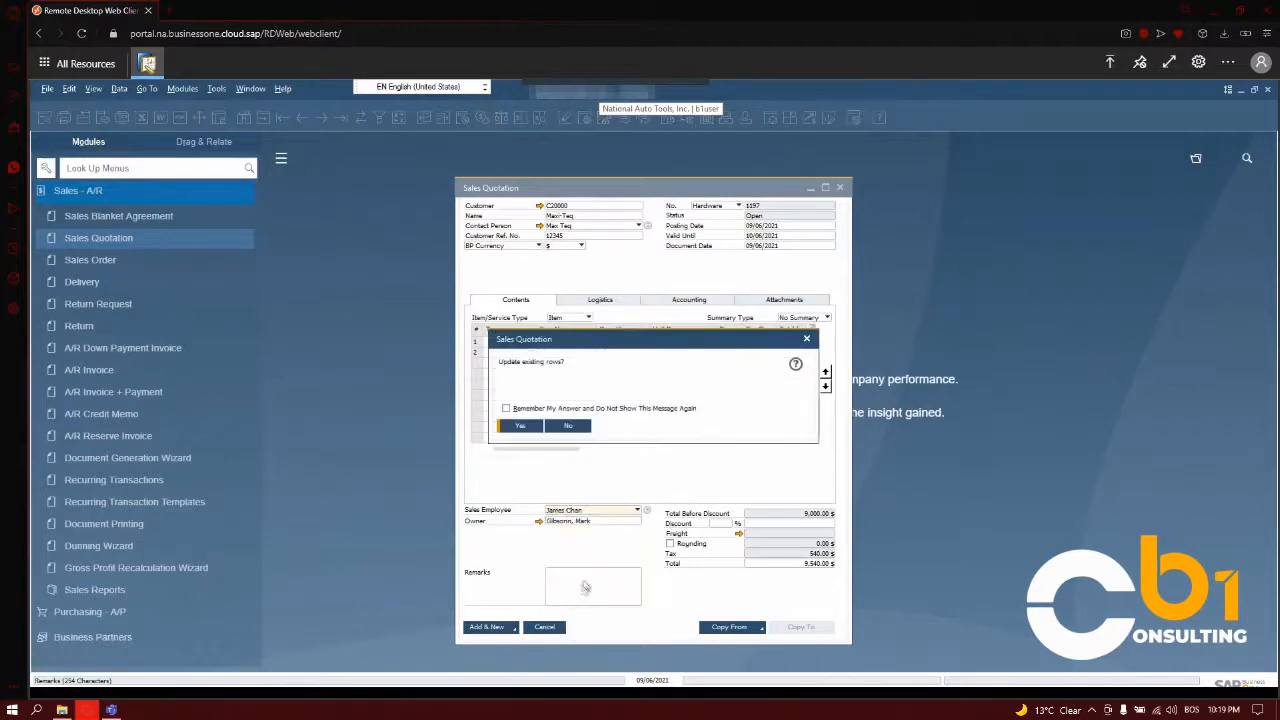
left_click(521, 425)
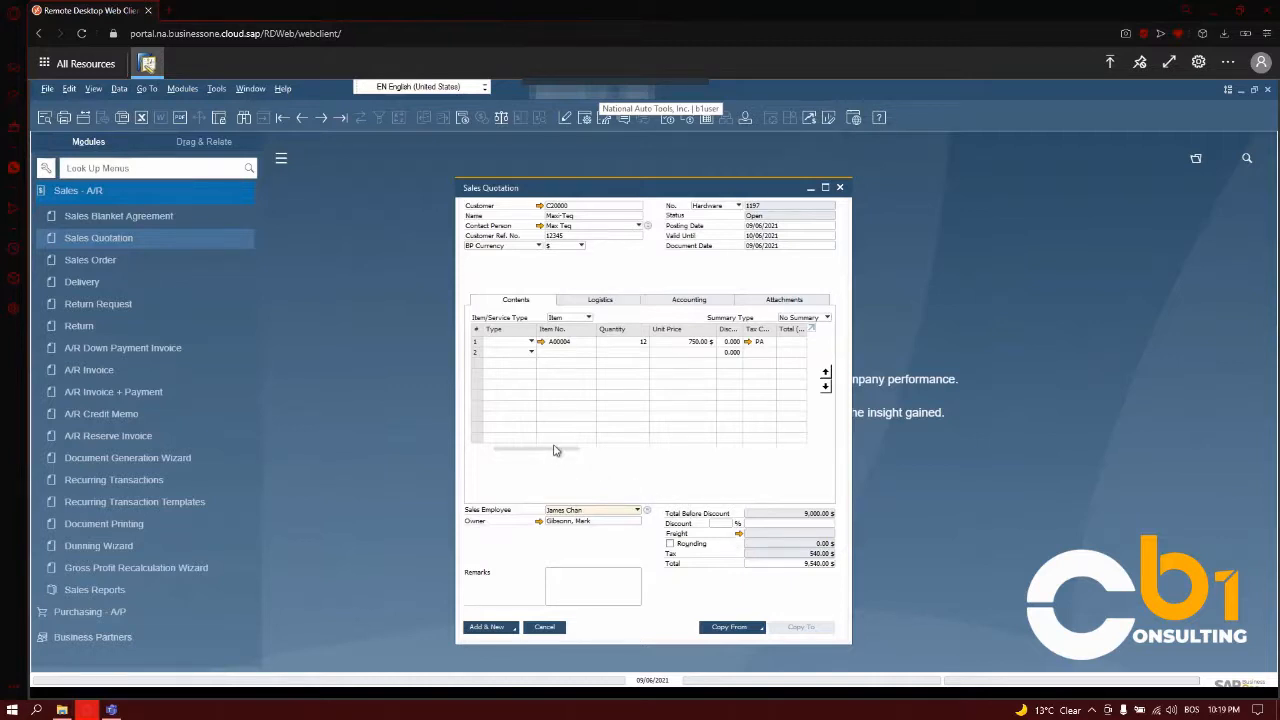
Make the Comm. % column visible in the quotation's item table through the form settings.
left_click_drag(556, 450, 620, 454)
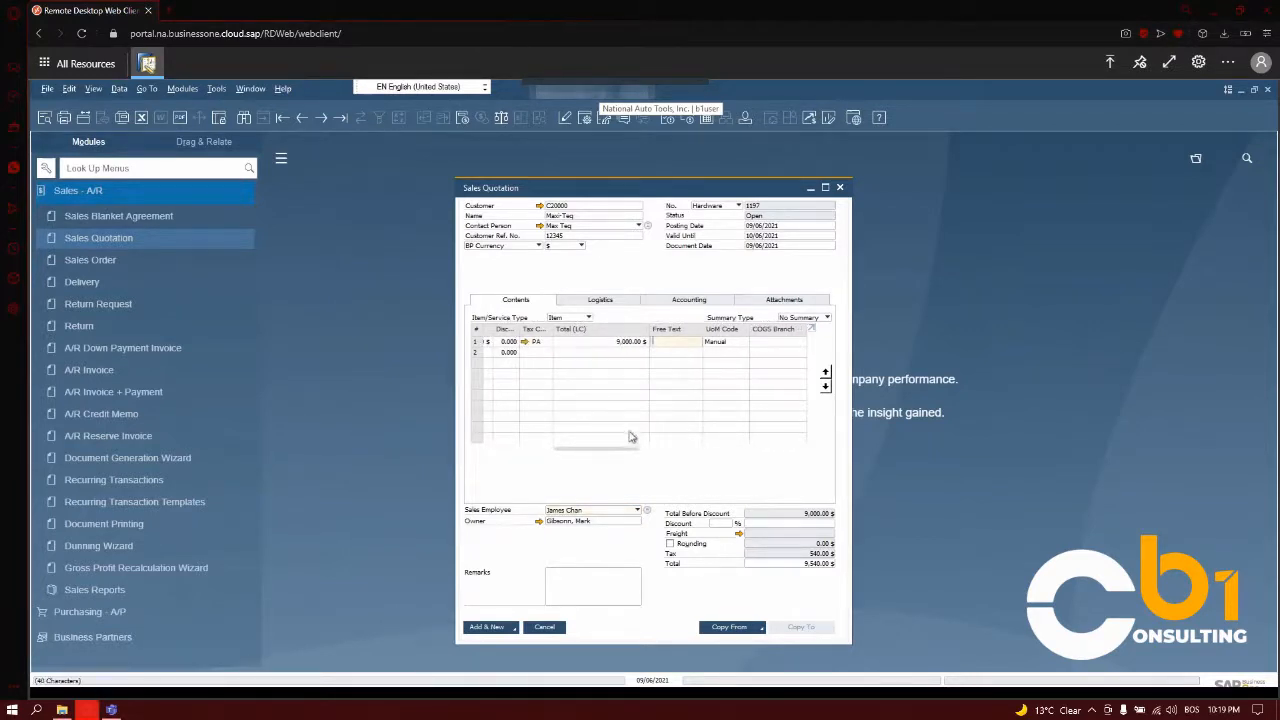
left_click_drag(633, 450, 663, 453)
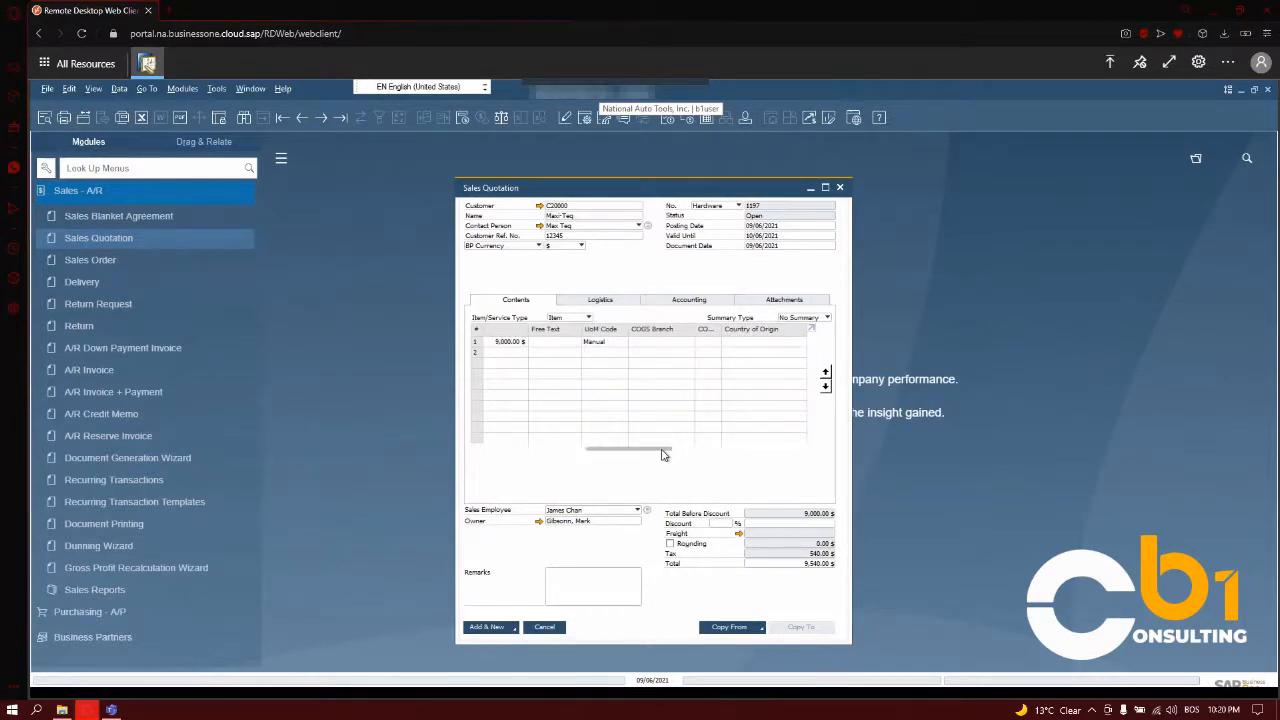
left_click_drag(663, 455, 660, 447)
left_click(588, 119)
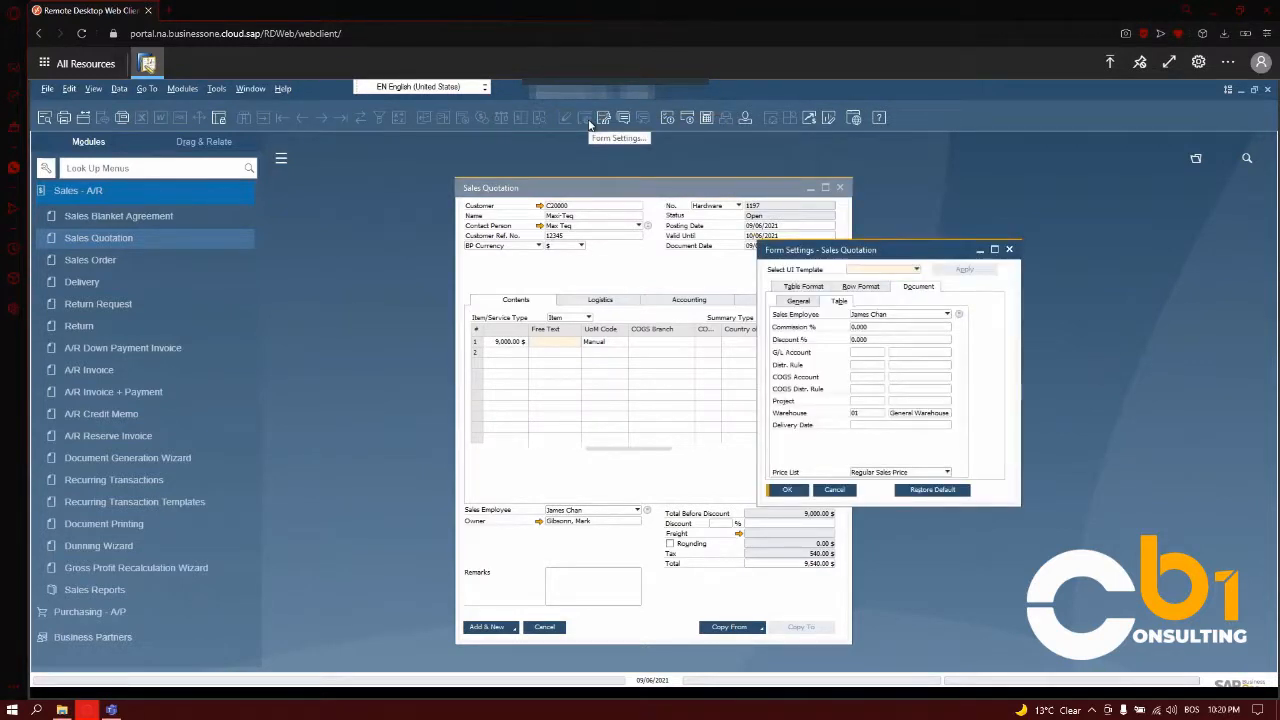
left_click(787, 288)
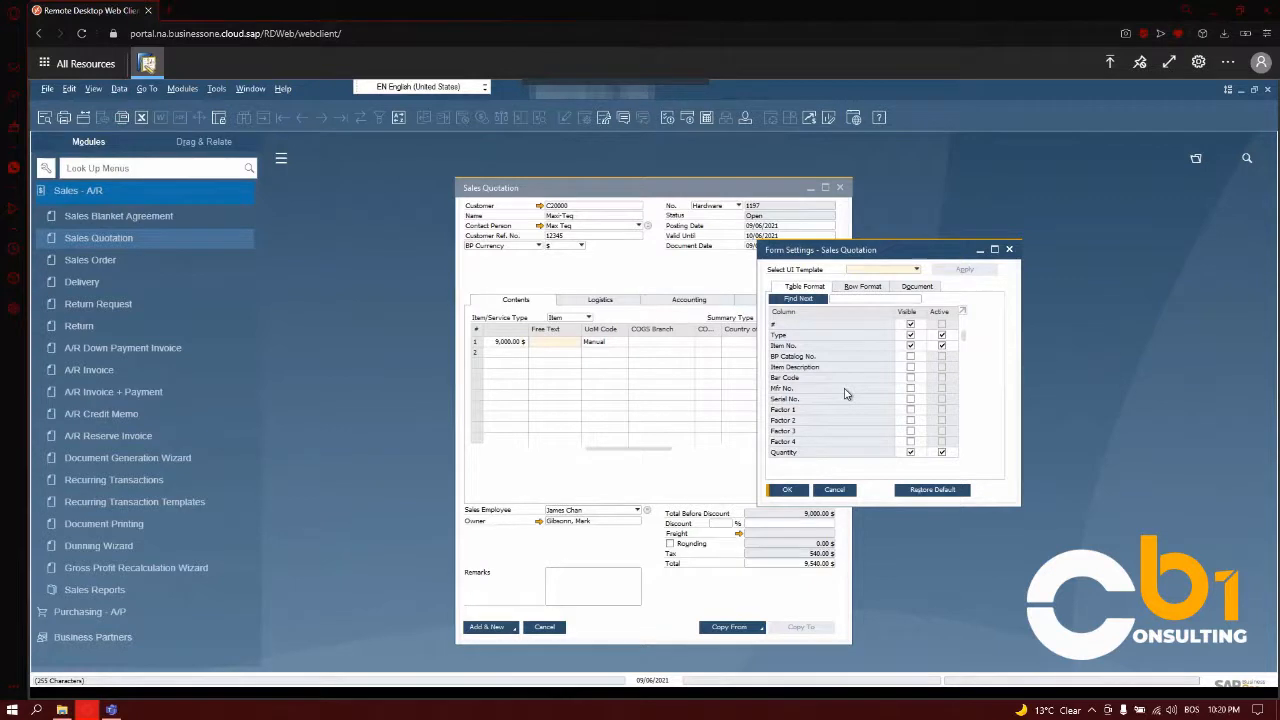
scroll(848, 395, "down", 6)
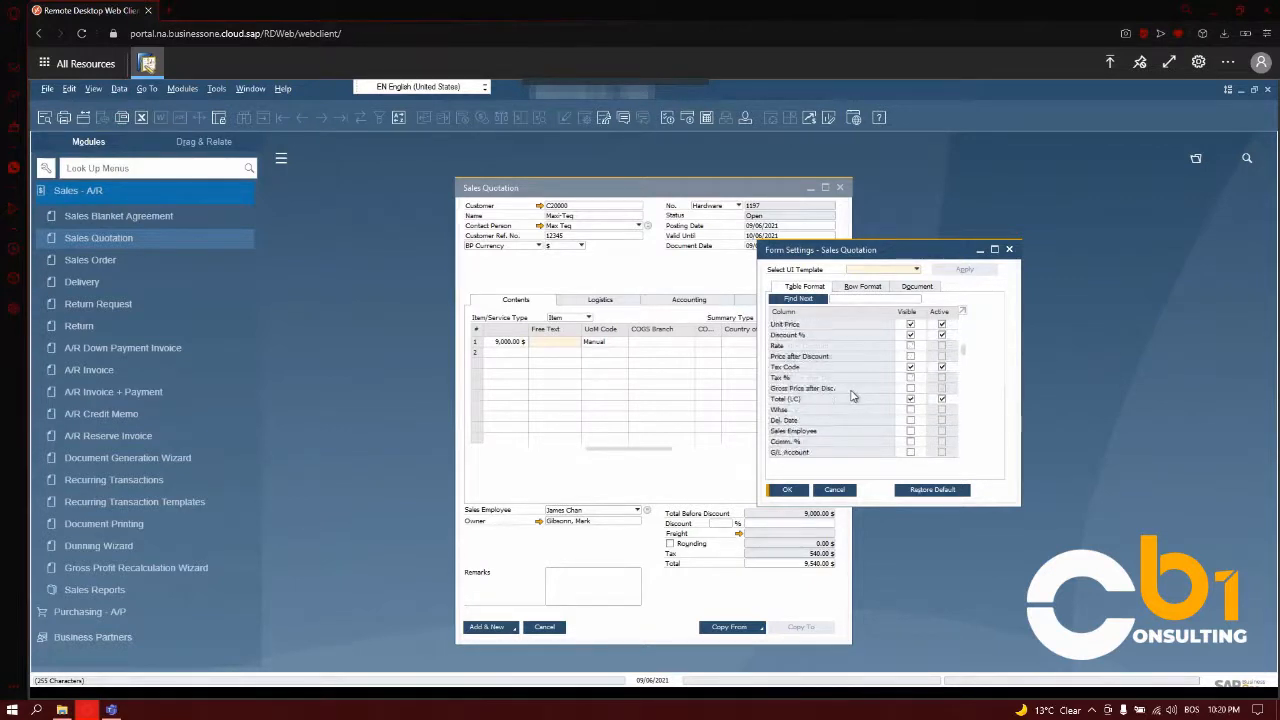
scroll(852, 396, "down", 1)
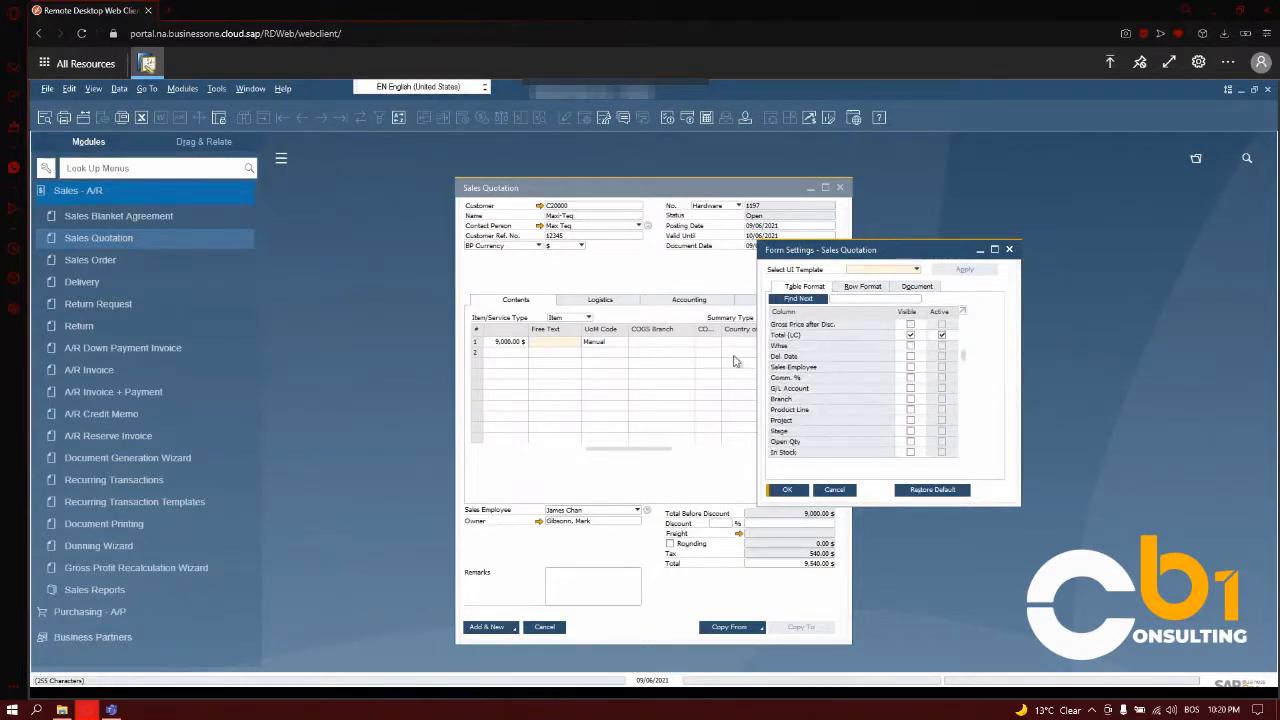
left_click(910, 378)
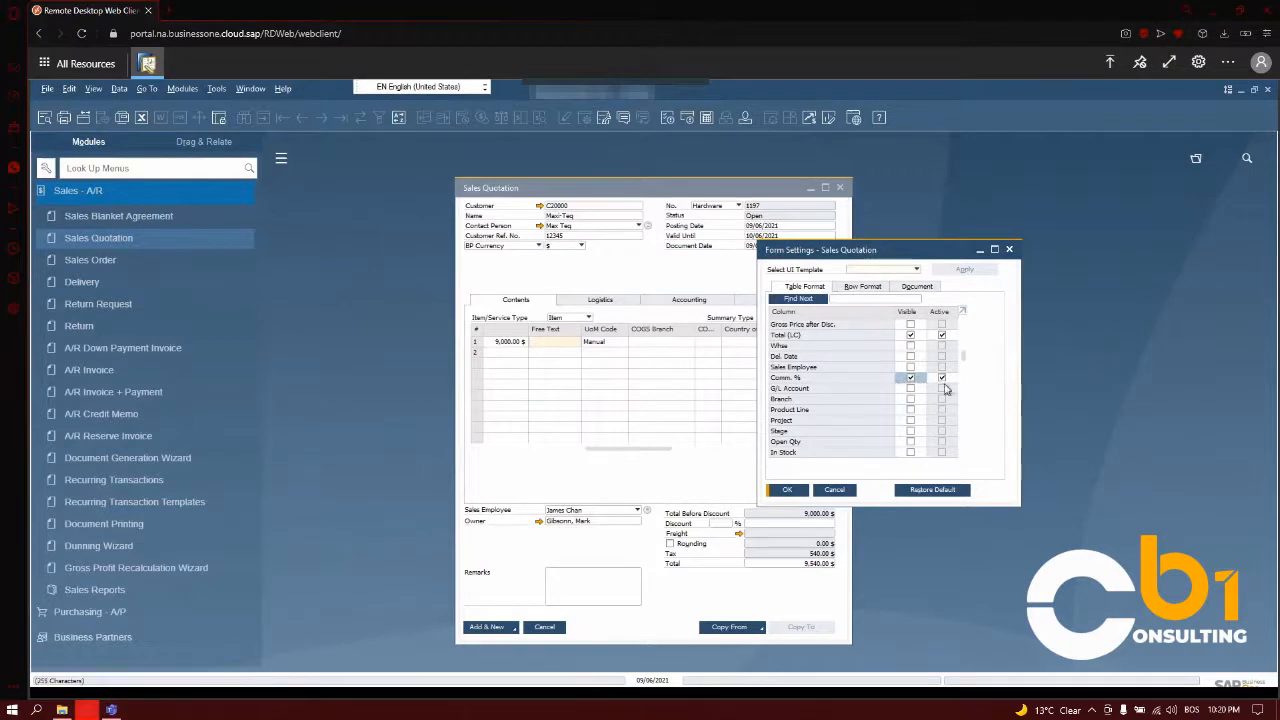
left_click(787, 489)
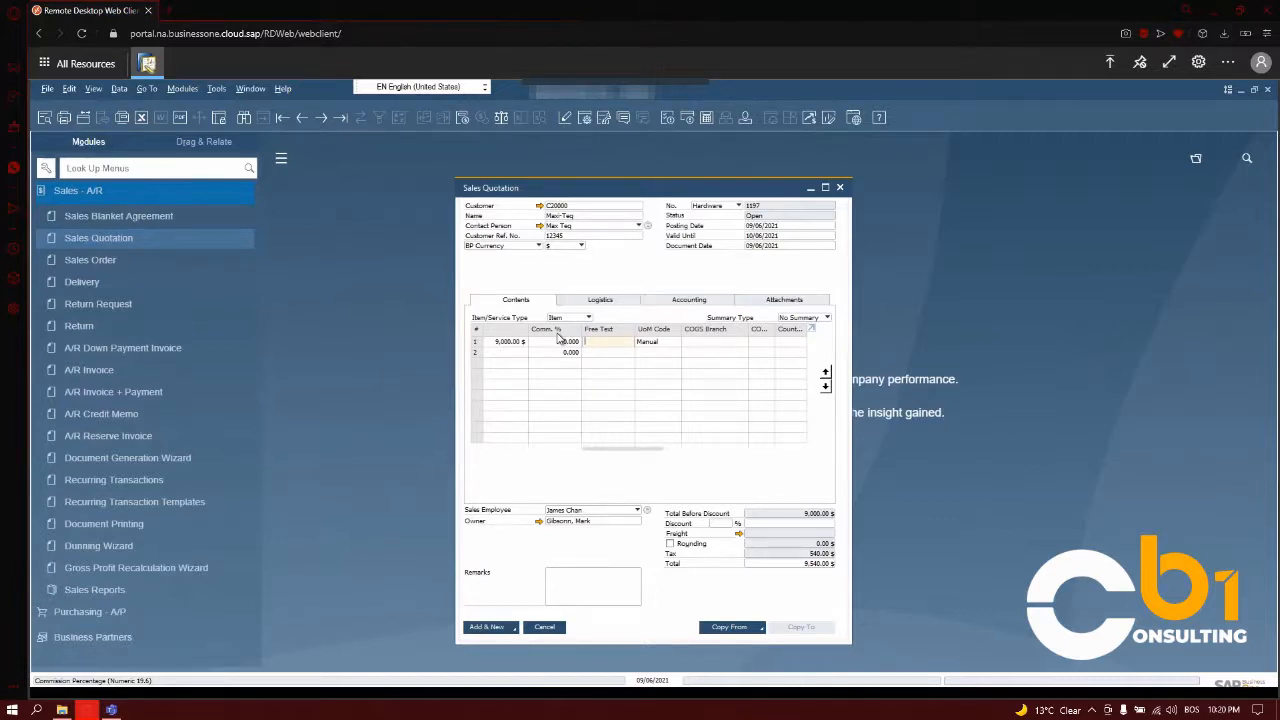
Enter "these are remarks" as the quotation's remarks and add the quotation to the system.
left_click(553, 573)
type("these are remarks")
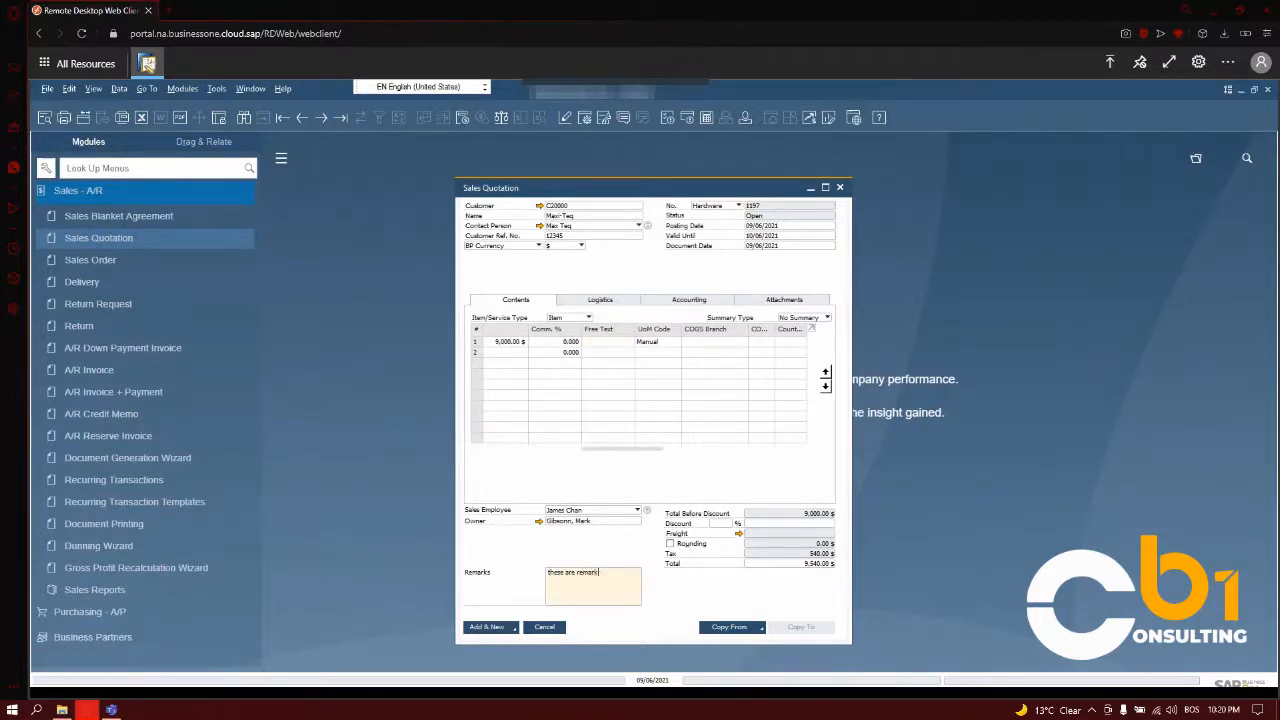
left_click(490, 627)
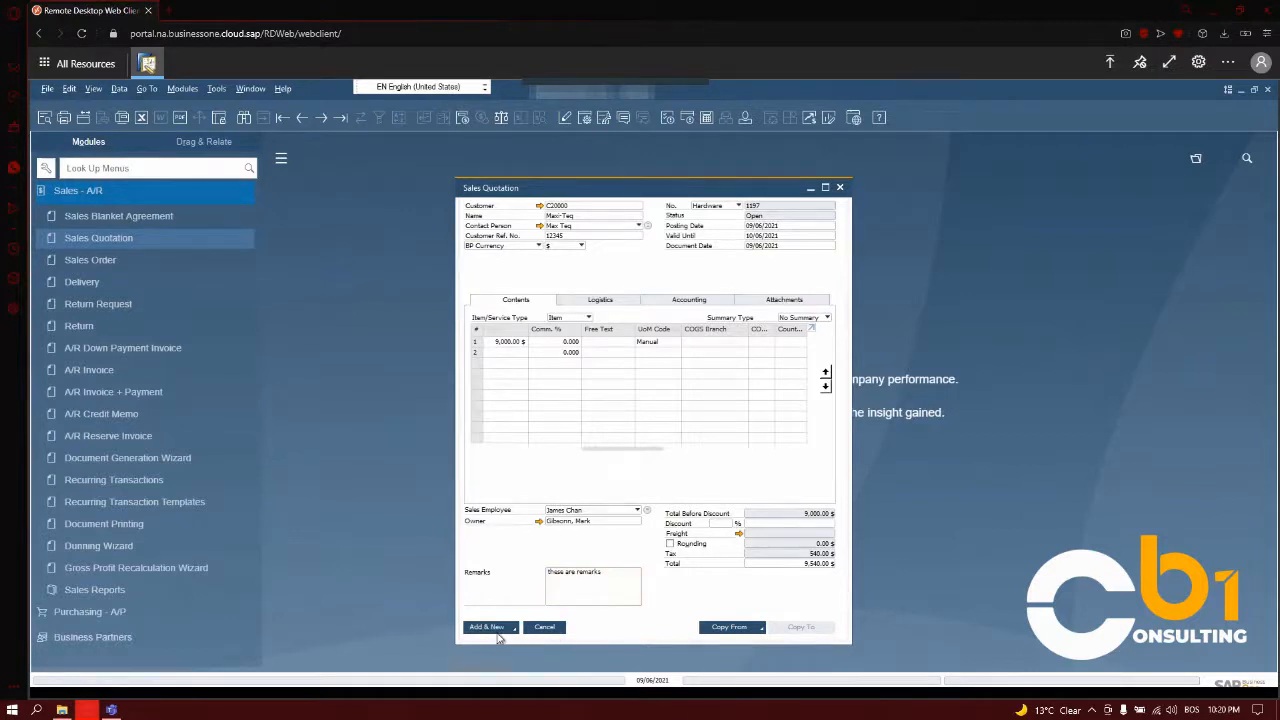
Reopen the quotation just added and start a new activity from it.
left_click(300, 118)
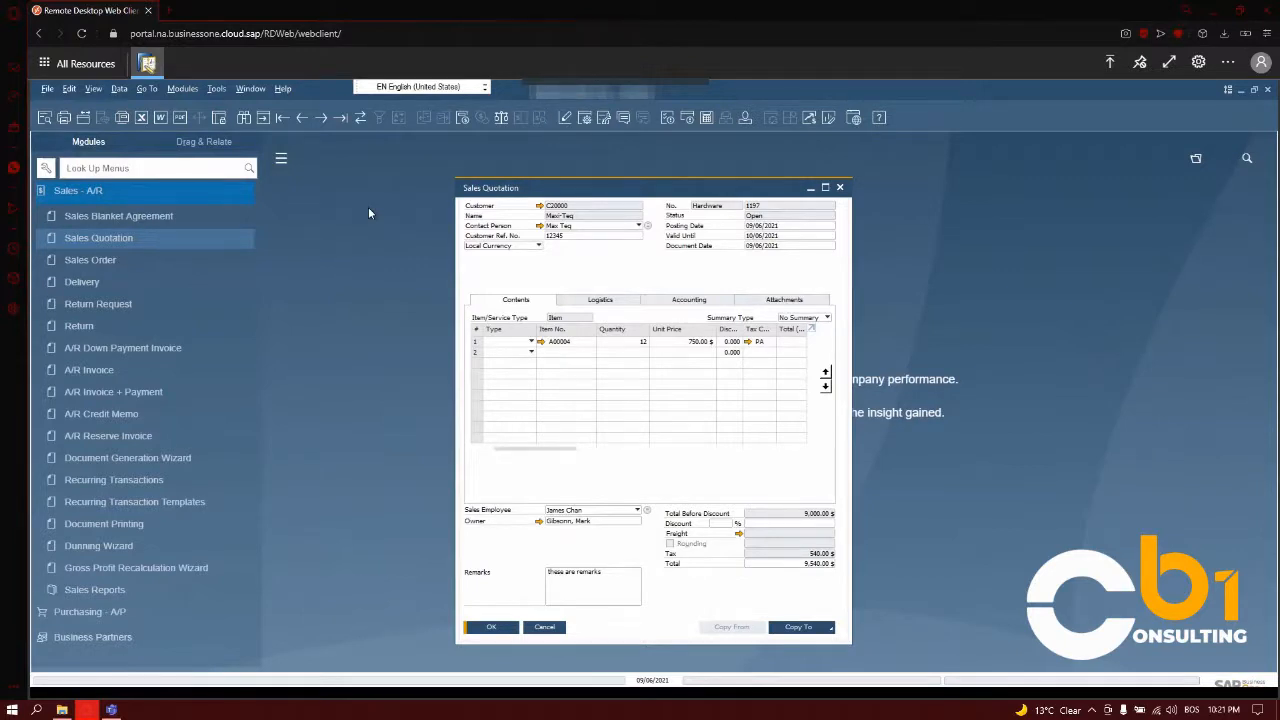
right_click(617, 284)
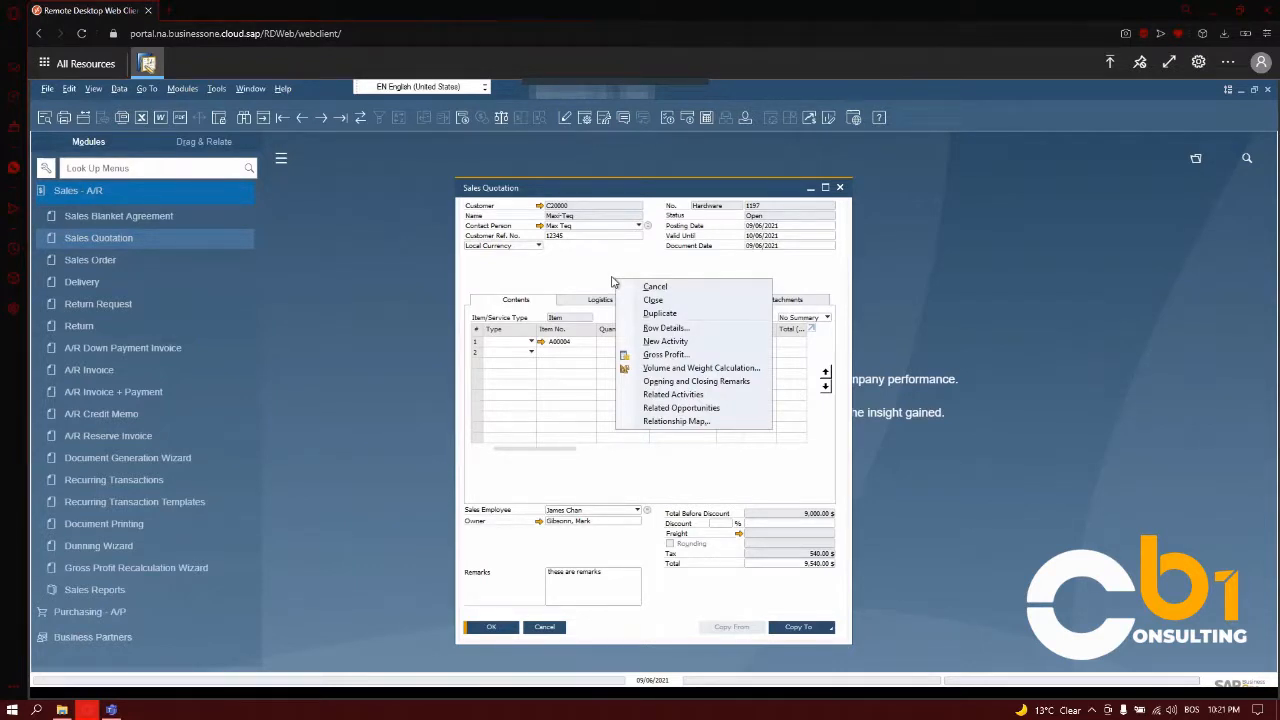
left_click(664, 342)
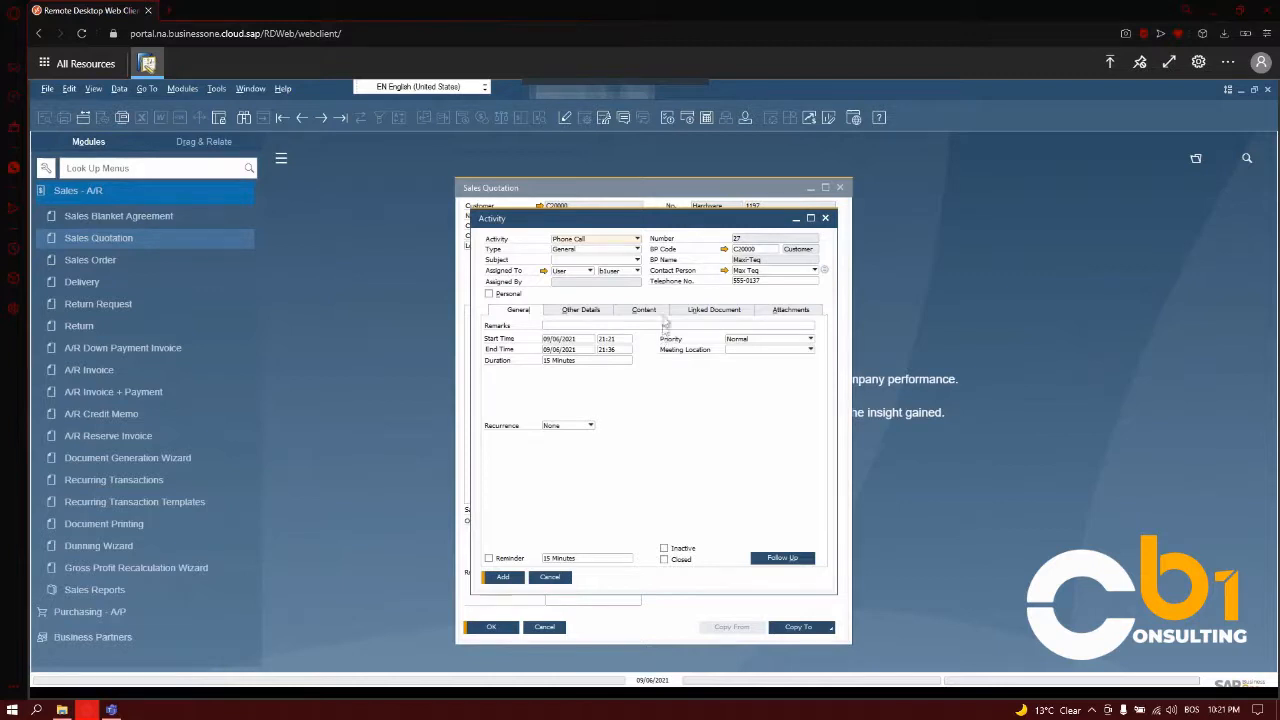
Close the new activity without adding it and copy the Maxi-Teq quotation to a sales order.
left_click(825, 217)
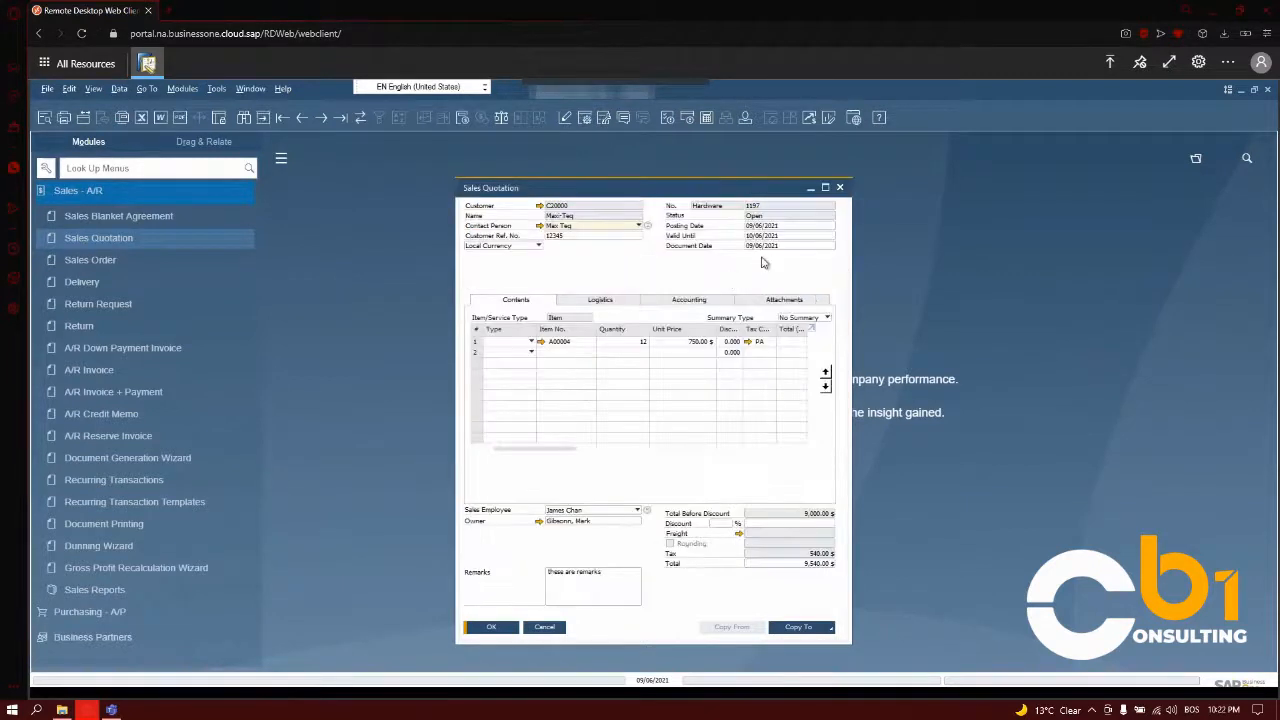
left_click(829, 628)
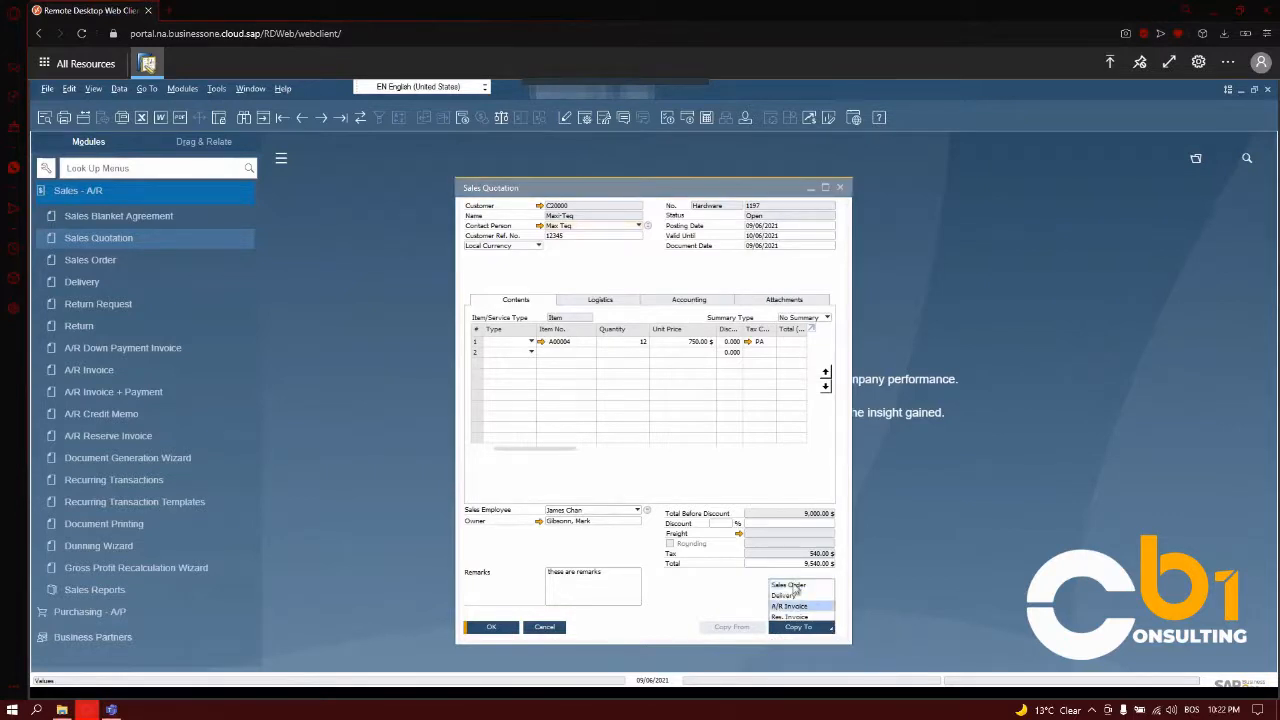
left_click(762, 588)
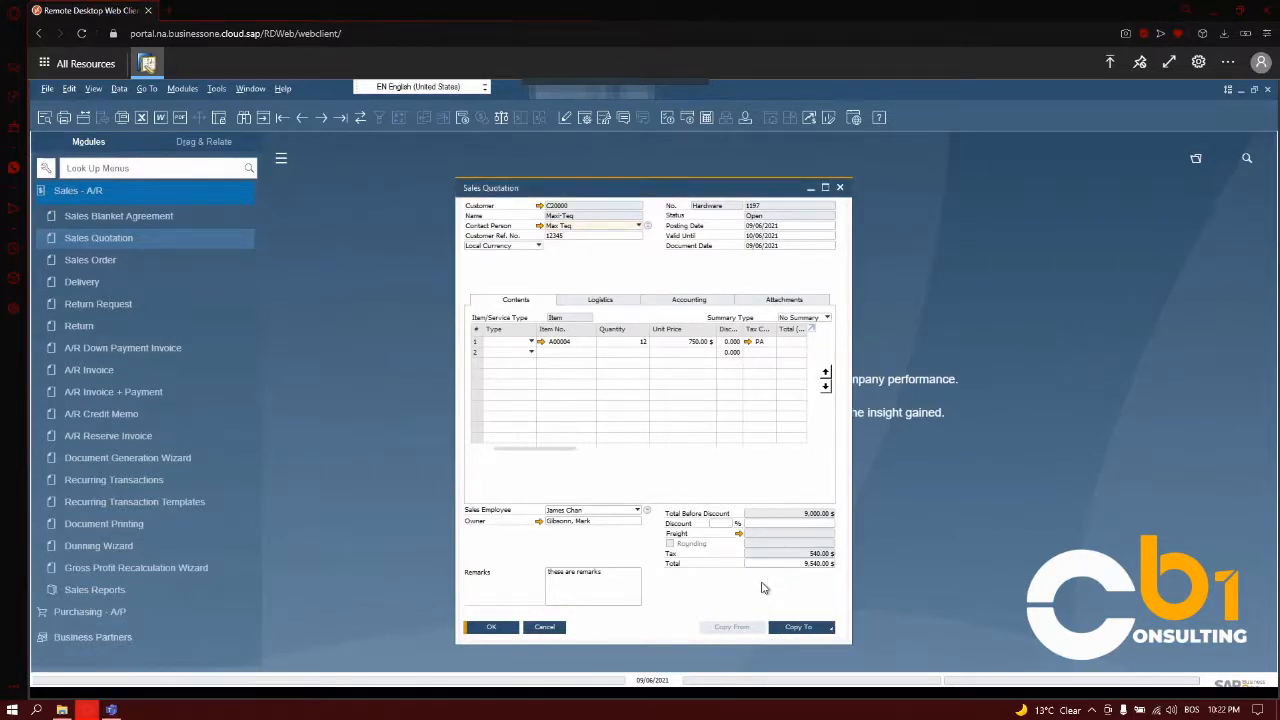
left_click(831, 632)
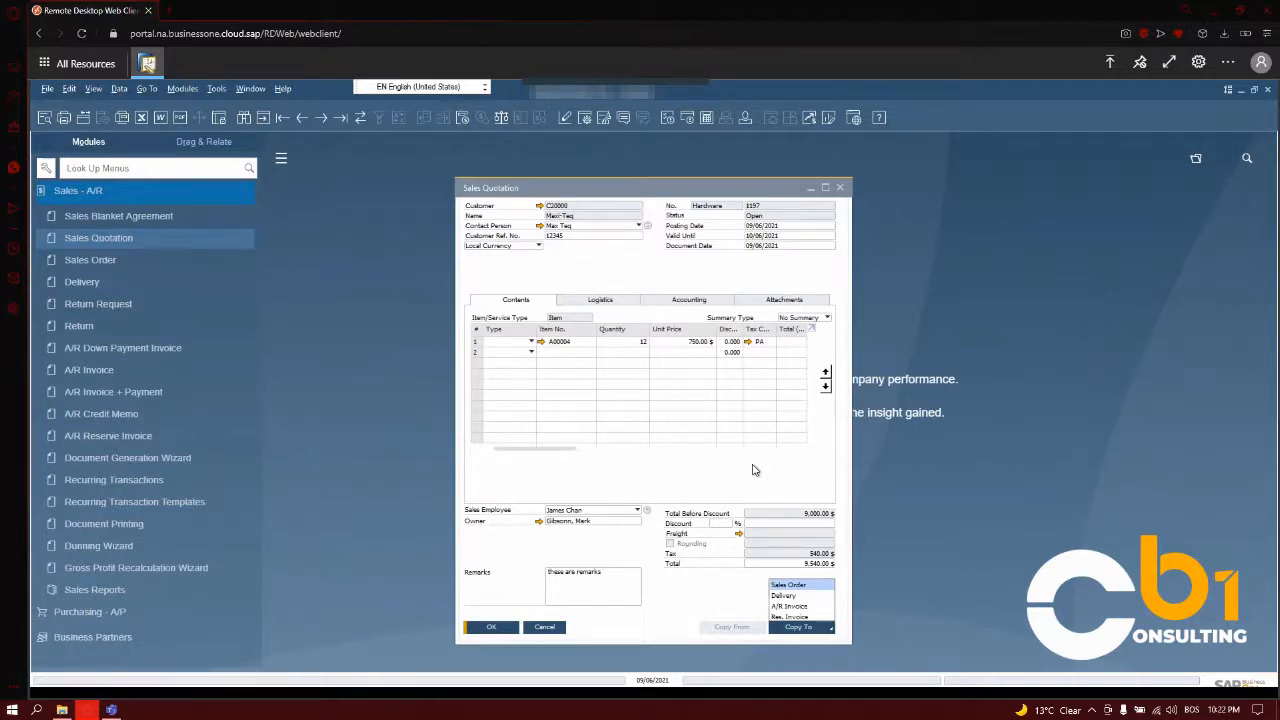
left_click(790, 586)
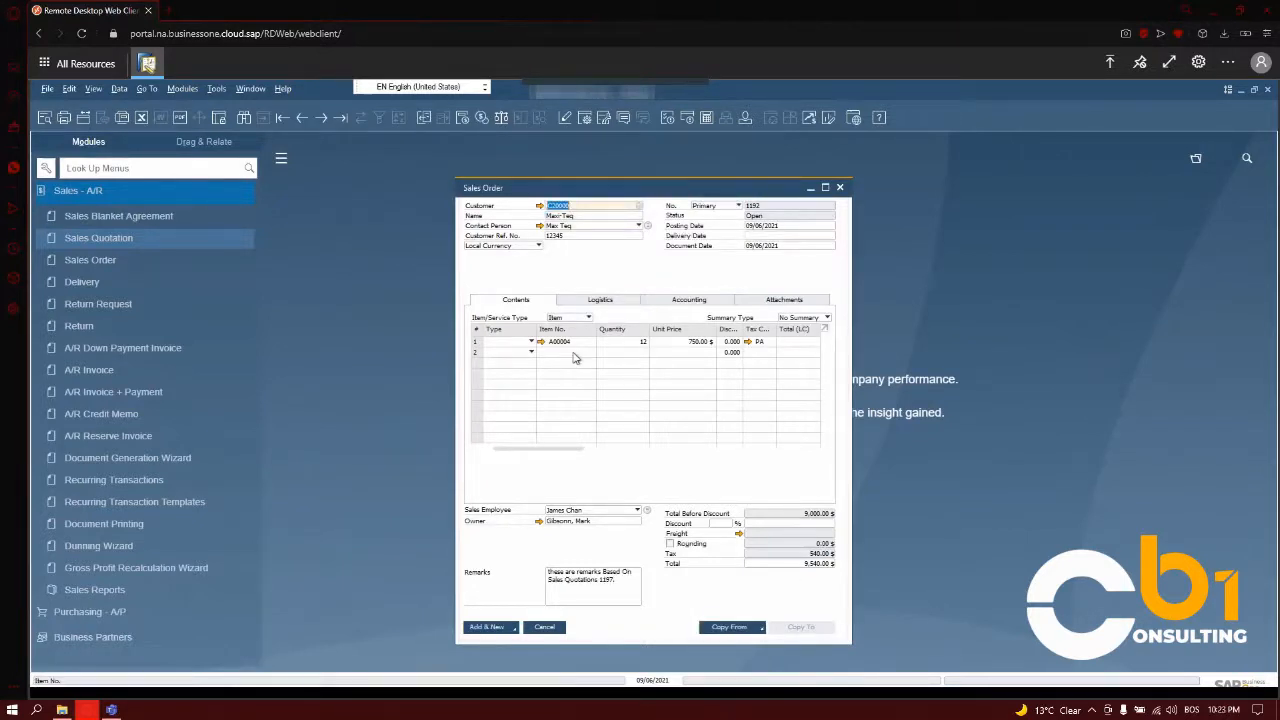
Set the sales order's delivery date to 09/07/2021.
left_click(781, 237)
left_click(831, 236)
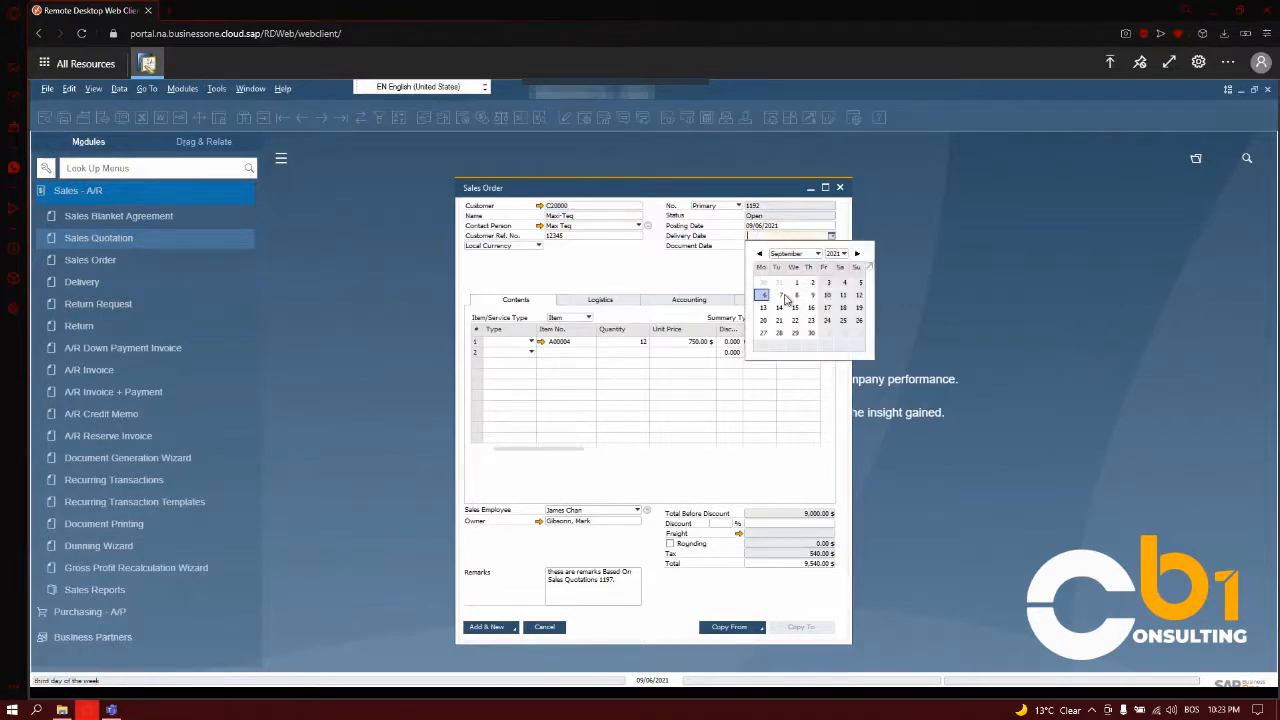
left_click(783, 297)
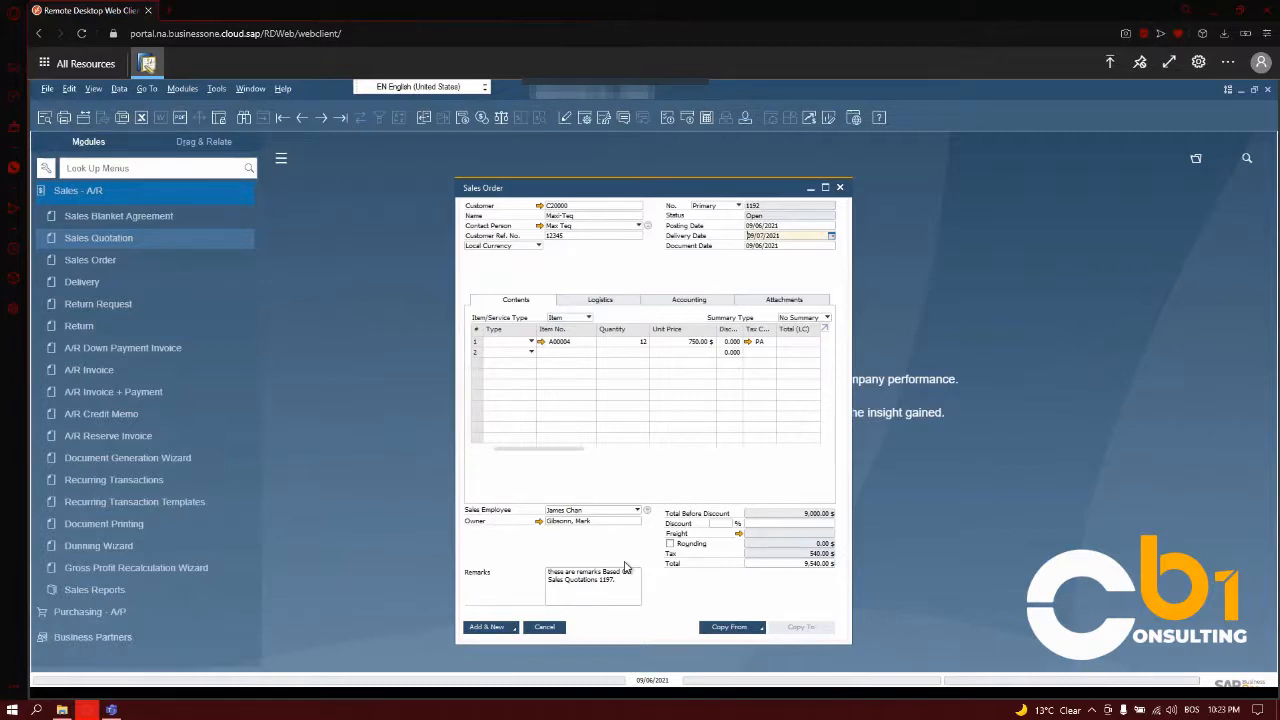
Add the sales order to the system, updating the existing table rows with the new delivery date.
left_click(499, 632)
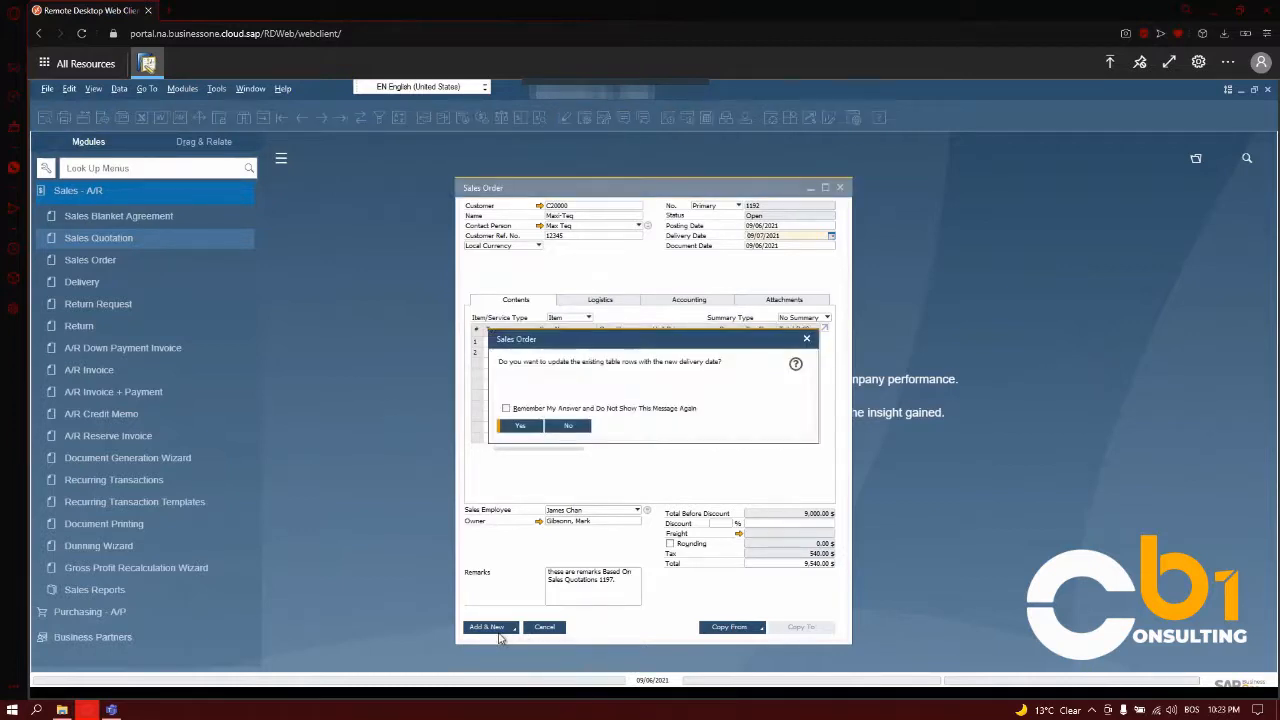
left_click(531, 425)
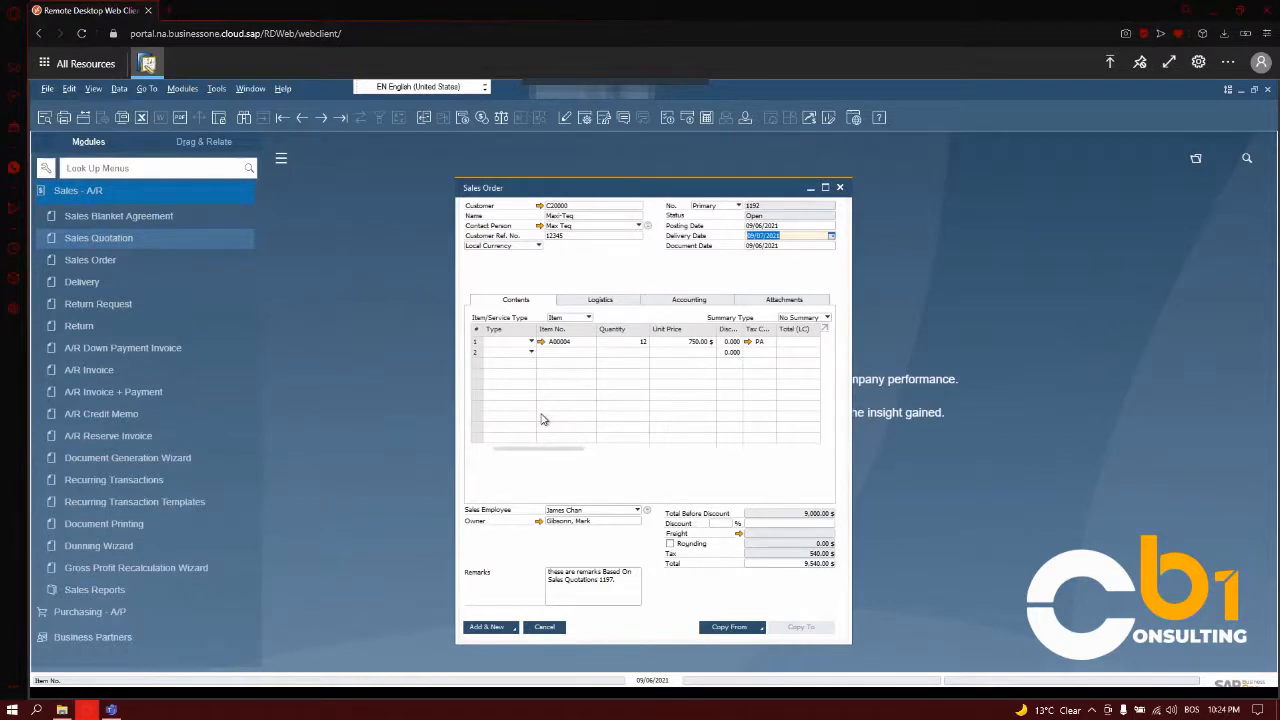
left_click(488, 631)
left_click(488, 628)
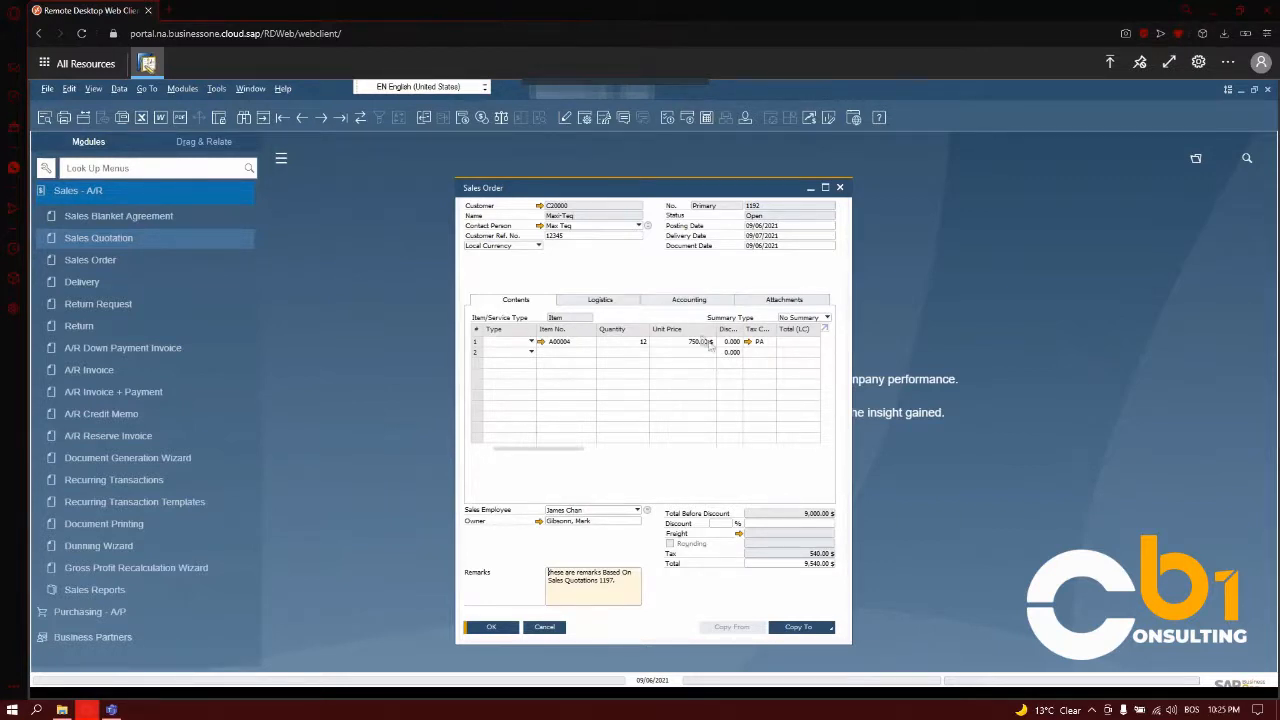
Copy the added sales order to an A/R invoice and add the invoice to the system.
left_click(829, 627)
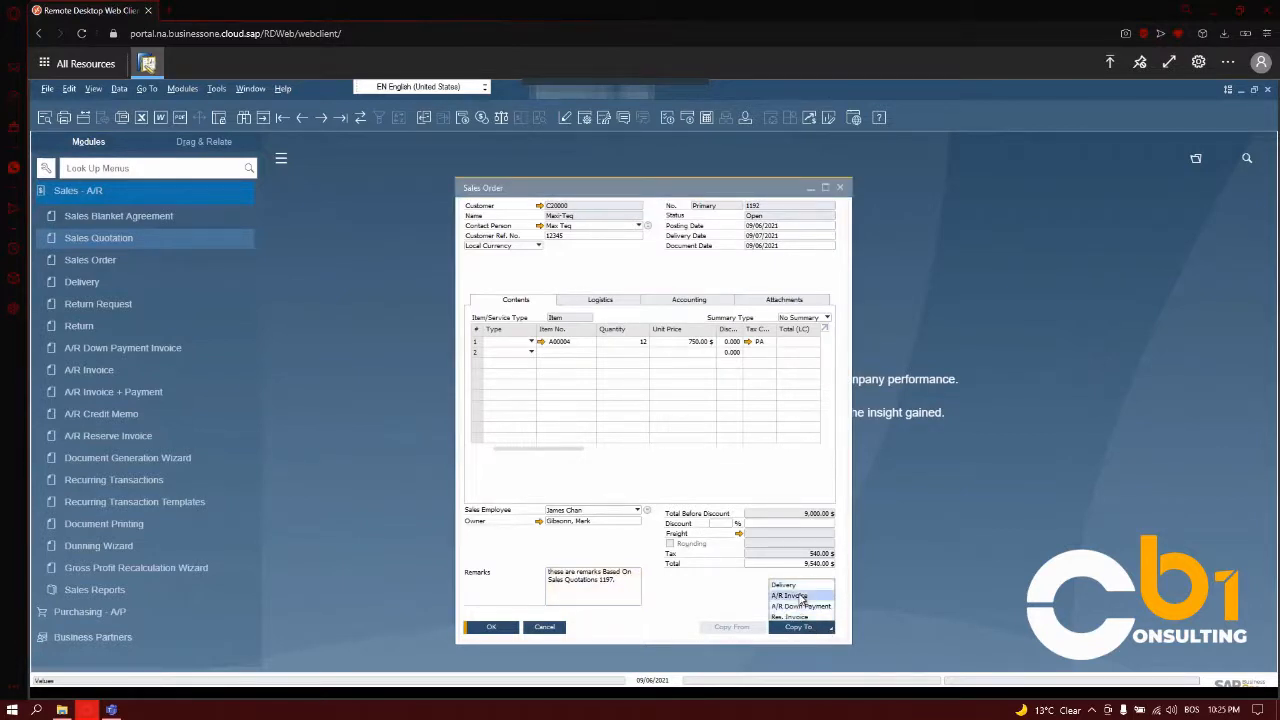
left_click(798, 594)
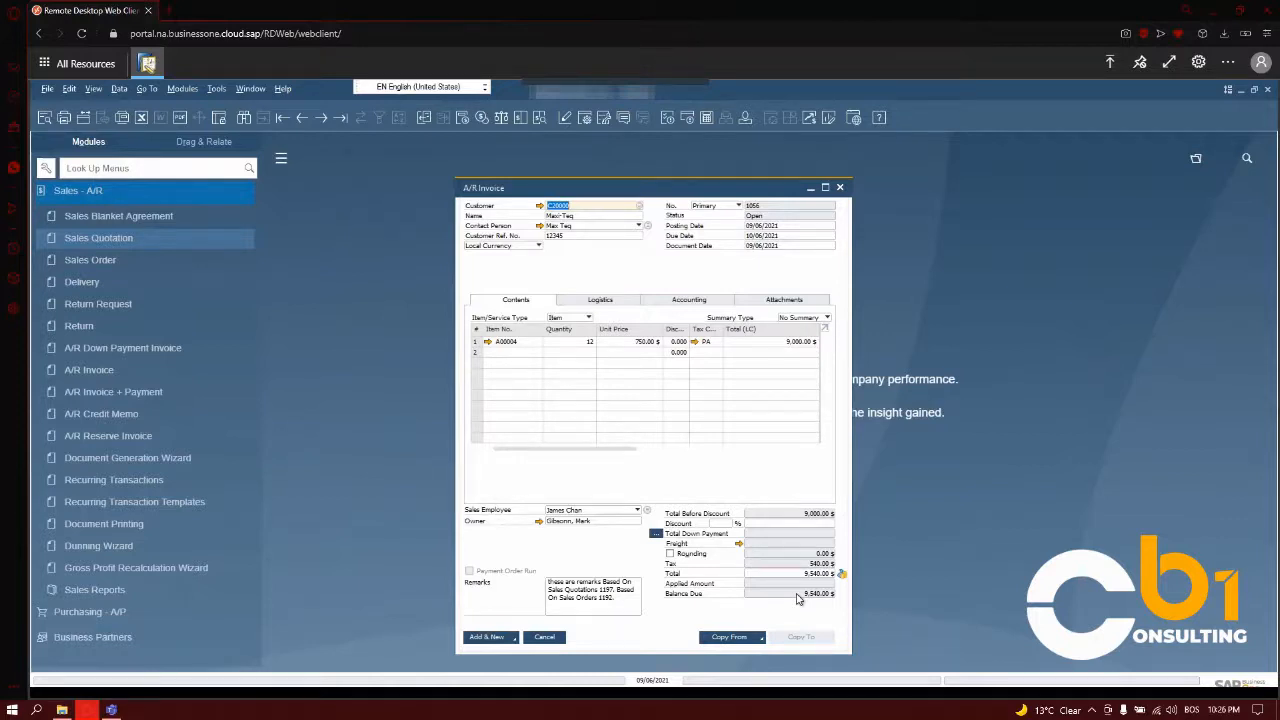
left_click(503, 640)
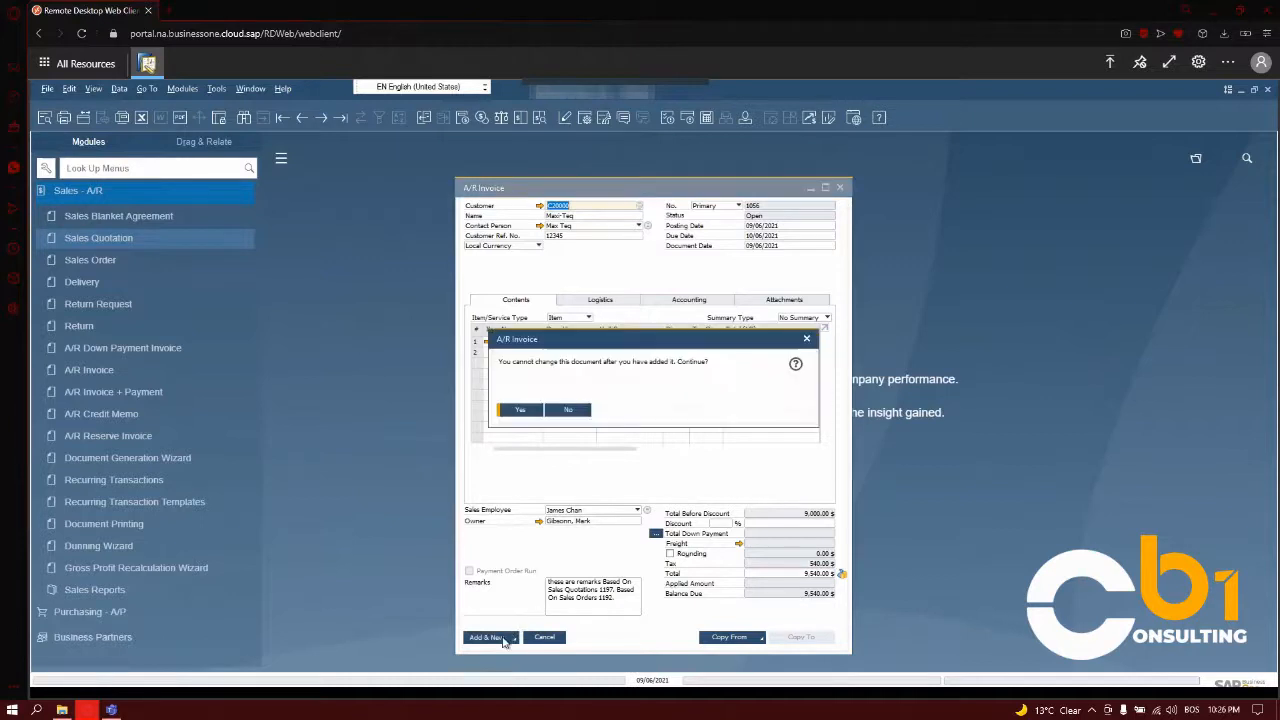
left_click(520, 410)
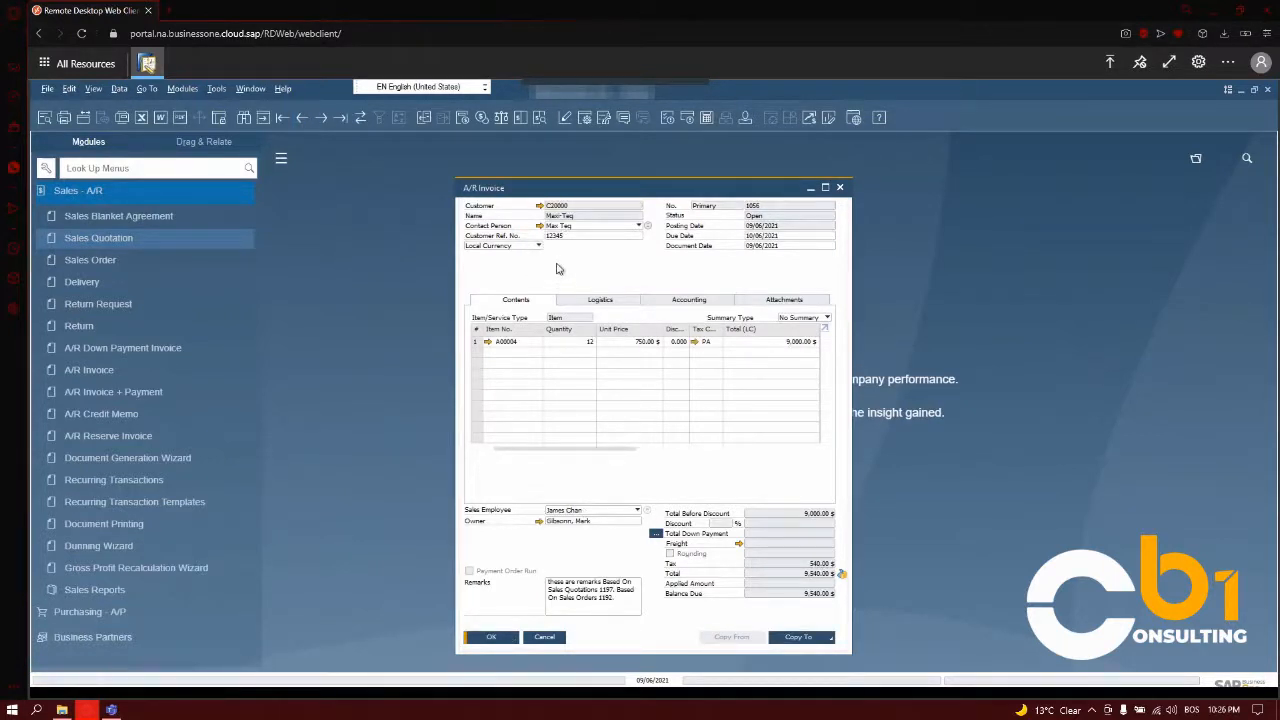
Show the A/R invoice's relationship map and open the linked sales quotation from it.
right_click(558, 268)
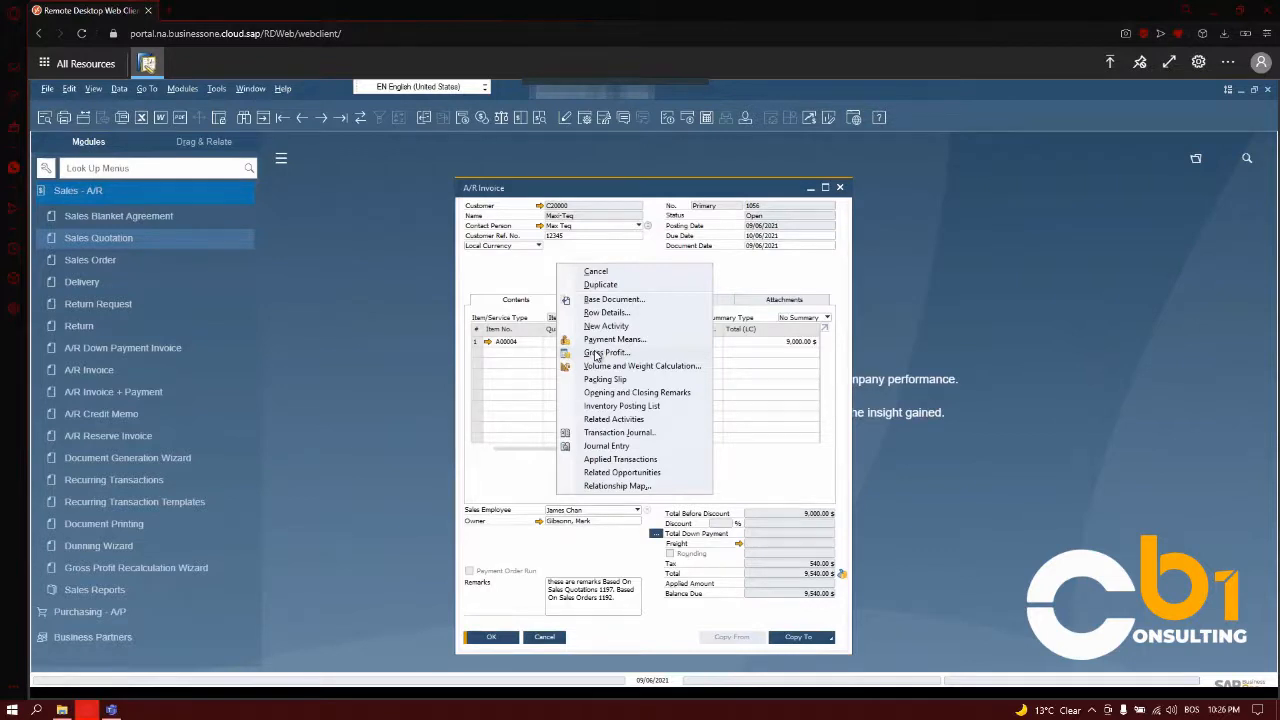
left_click(611, 487)
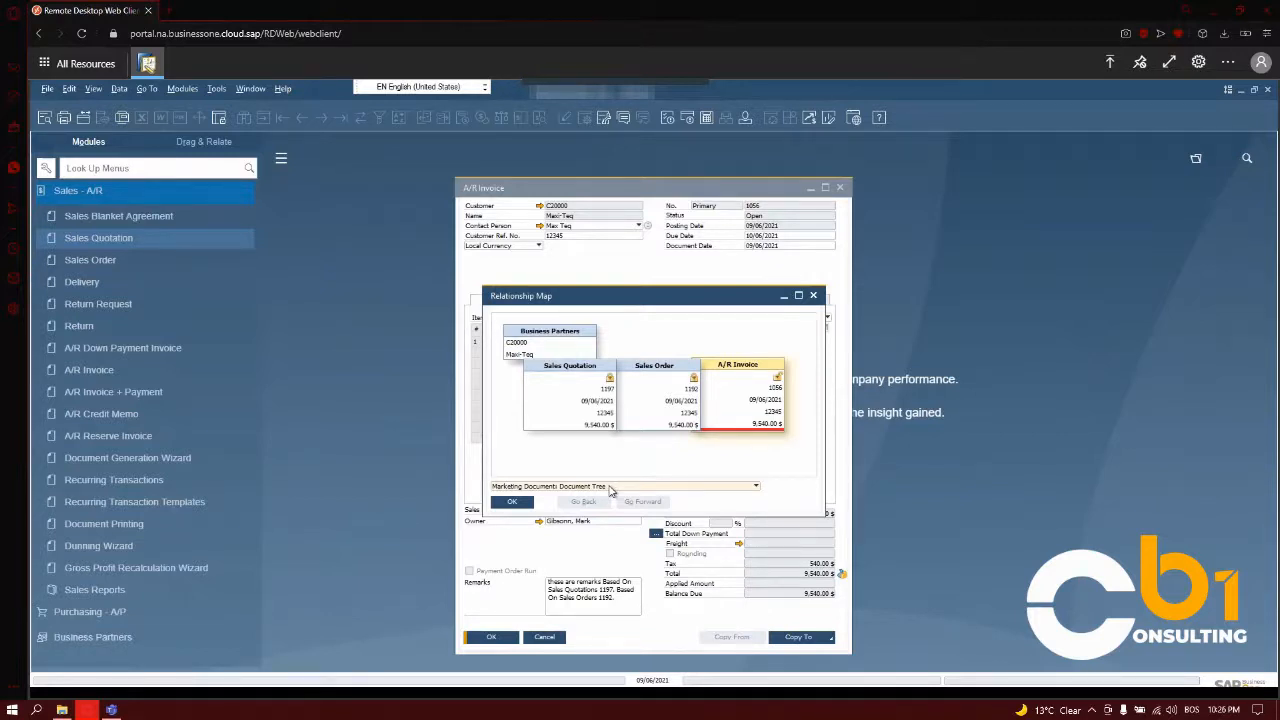
double_click(568, 367)
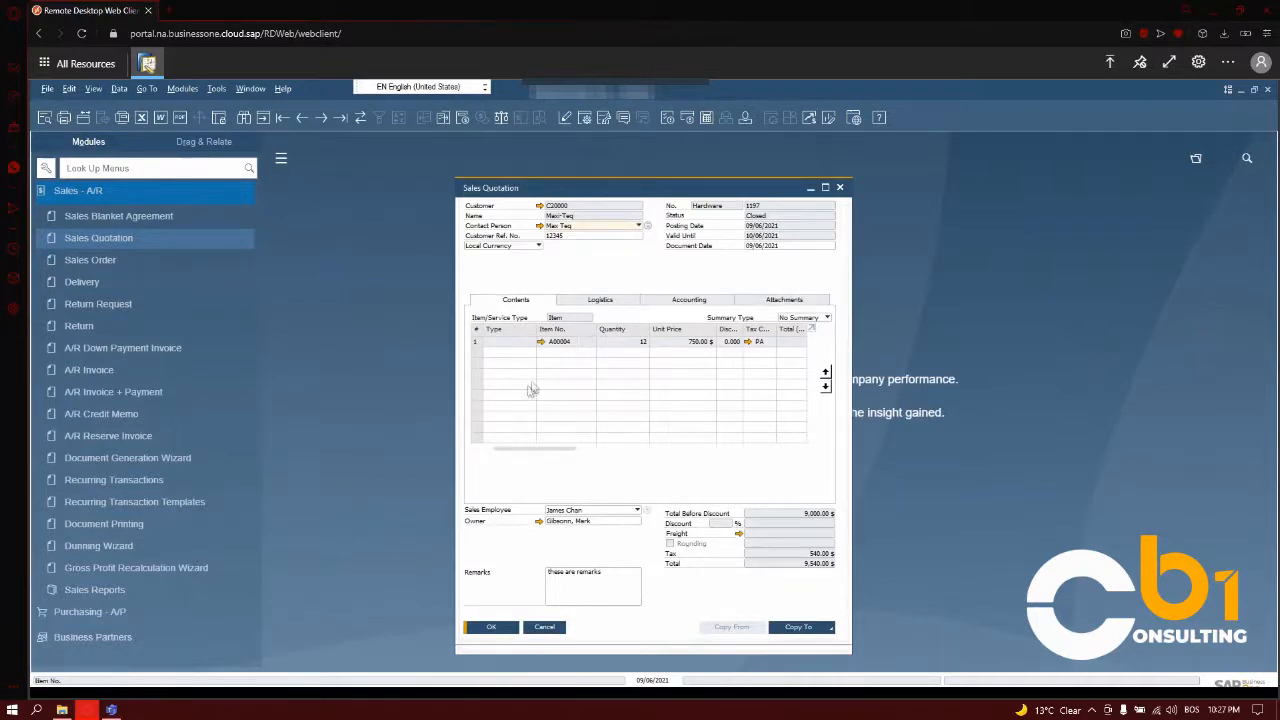
Examine the purchasing, sales, inventory and planning data of item A00004 from the quotation, and return to the A/R invoice.
left_click(540, 338)
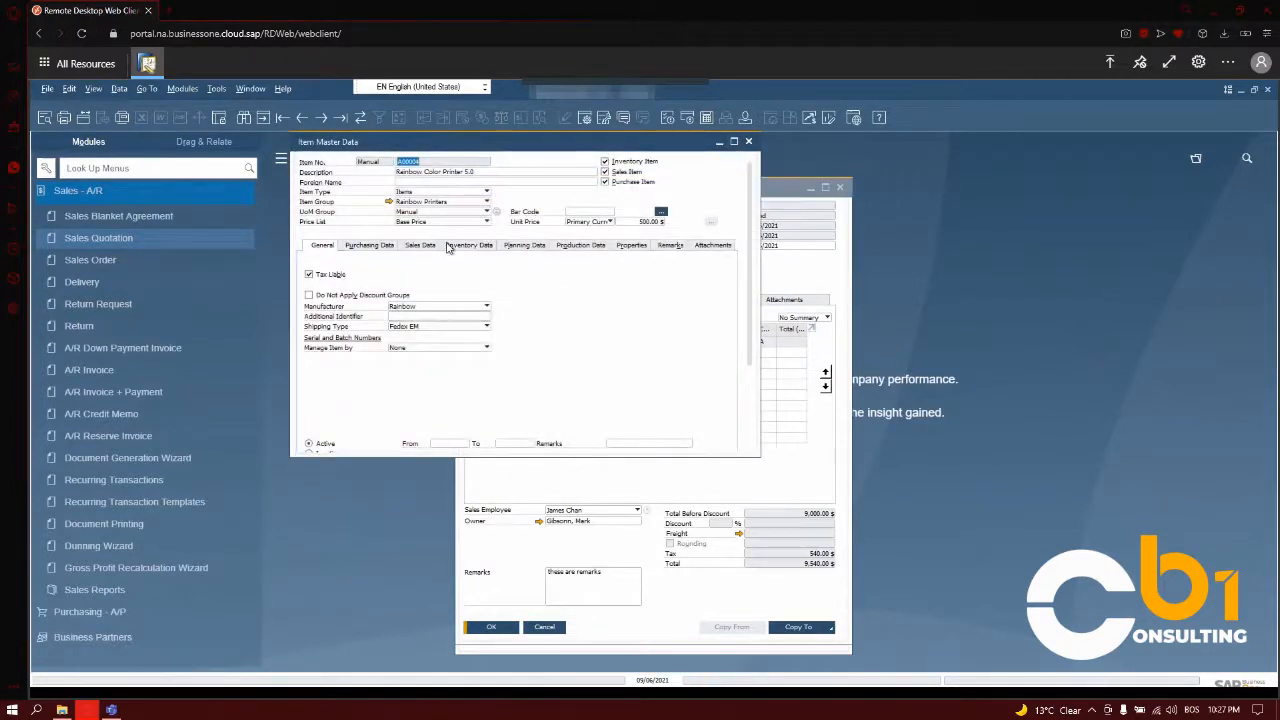
left_click(392, 247)
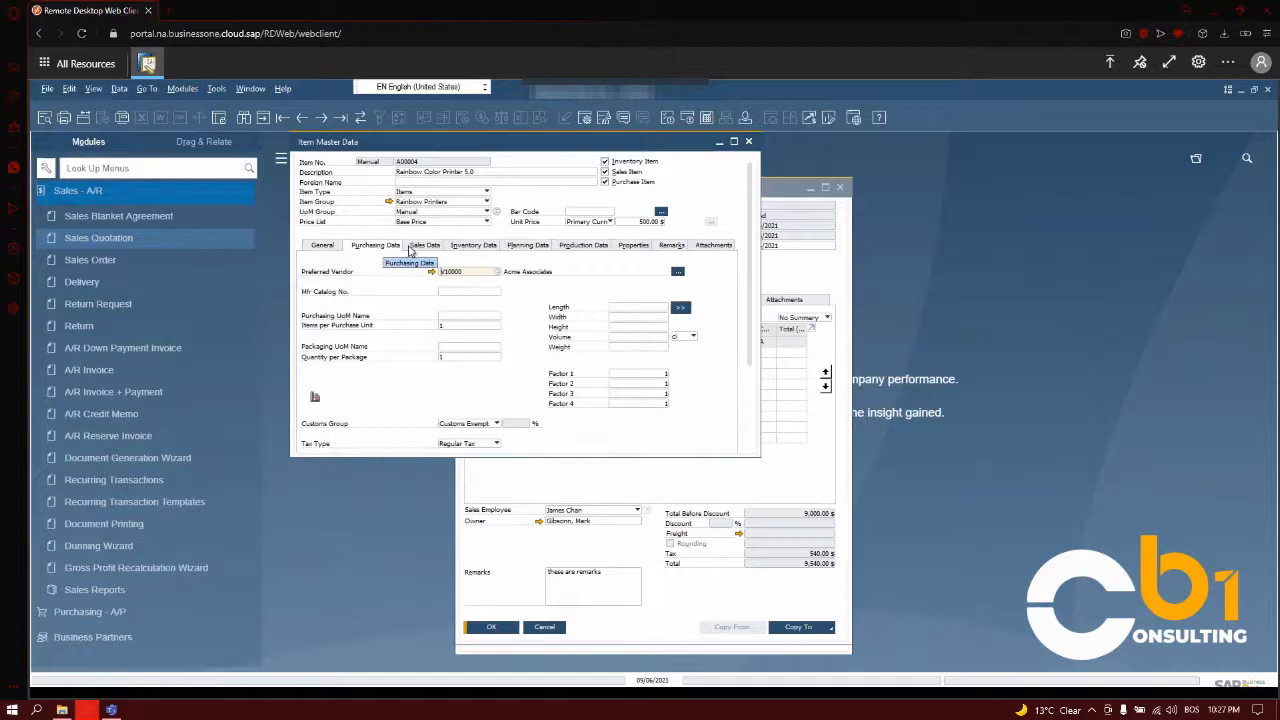
left_click(411, 248)
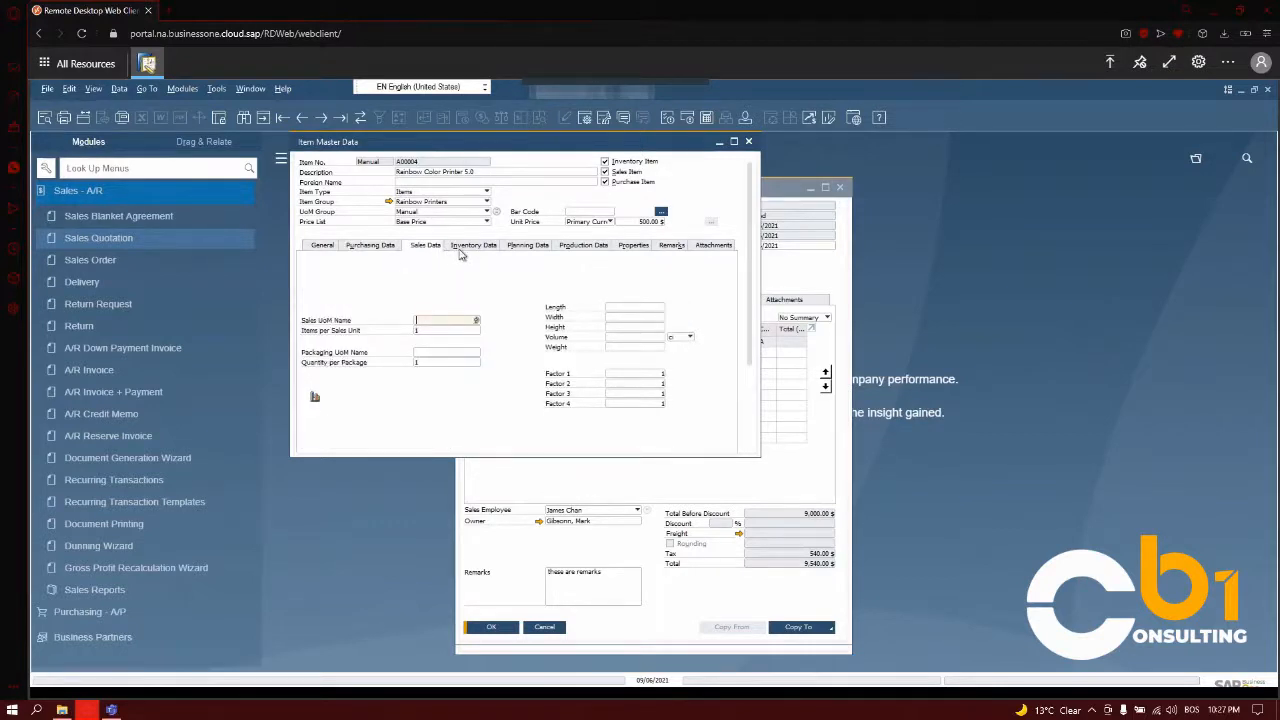
left_click(467, 247)
left_click(532, 248)
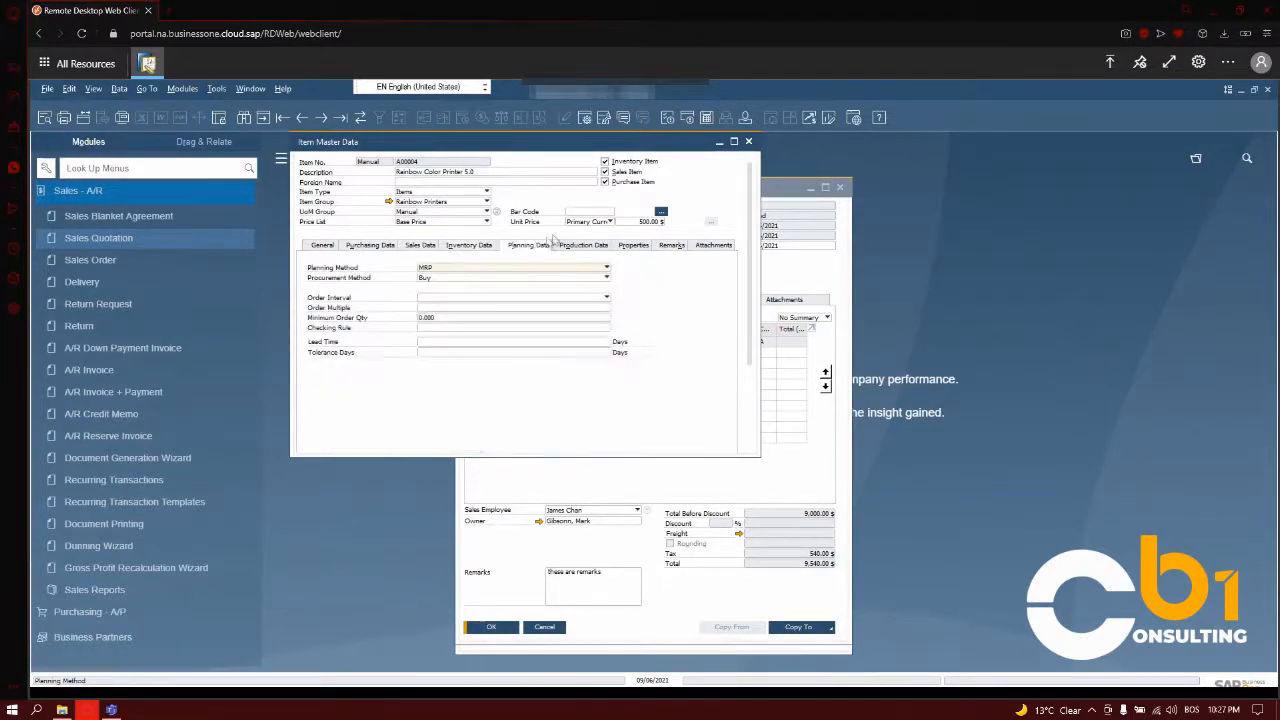
left_click(748, 142)
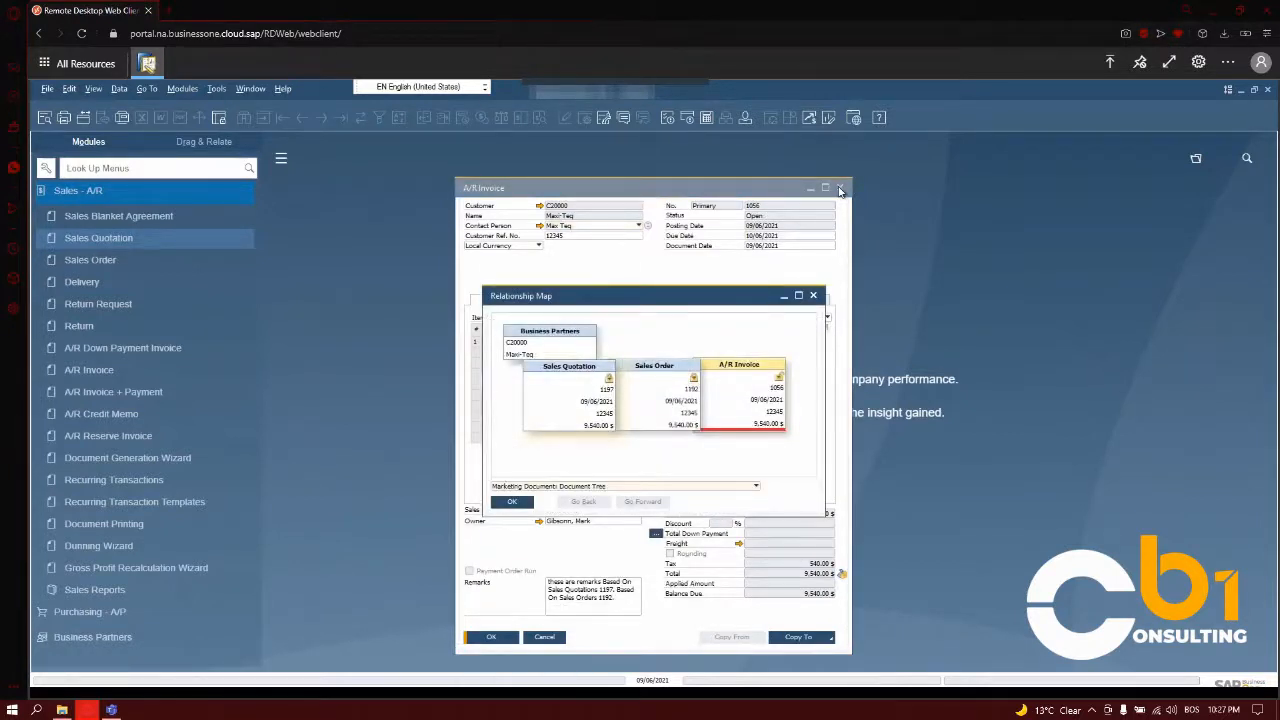
left_click(813, 295)
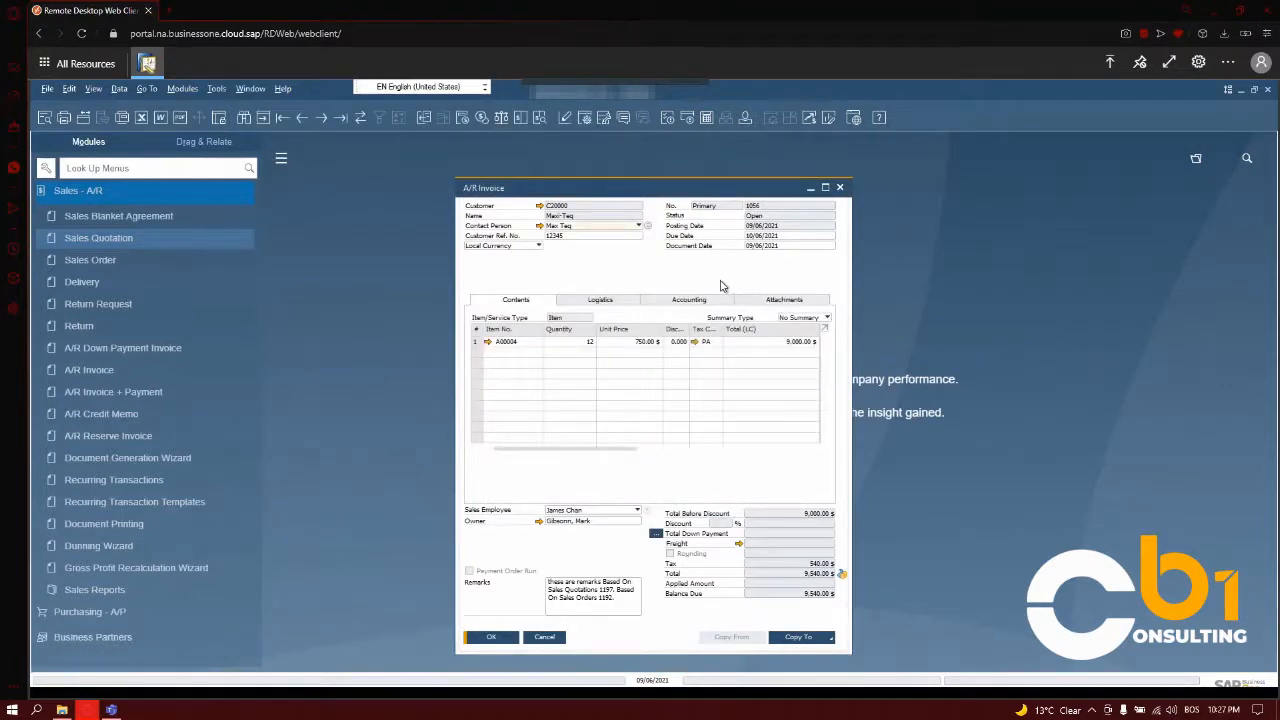
View the row details of the A/R invoice's item line and close all the open sales documents.
key("ctrl+l")
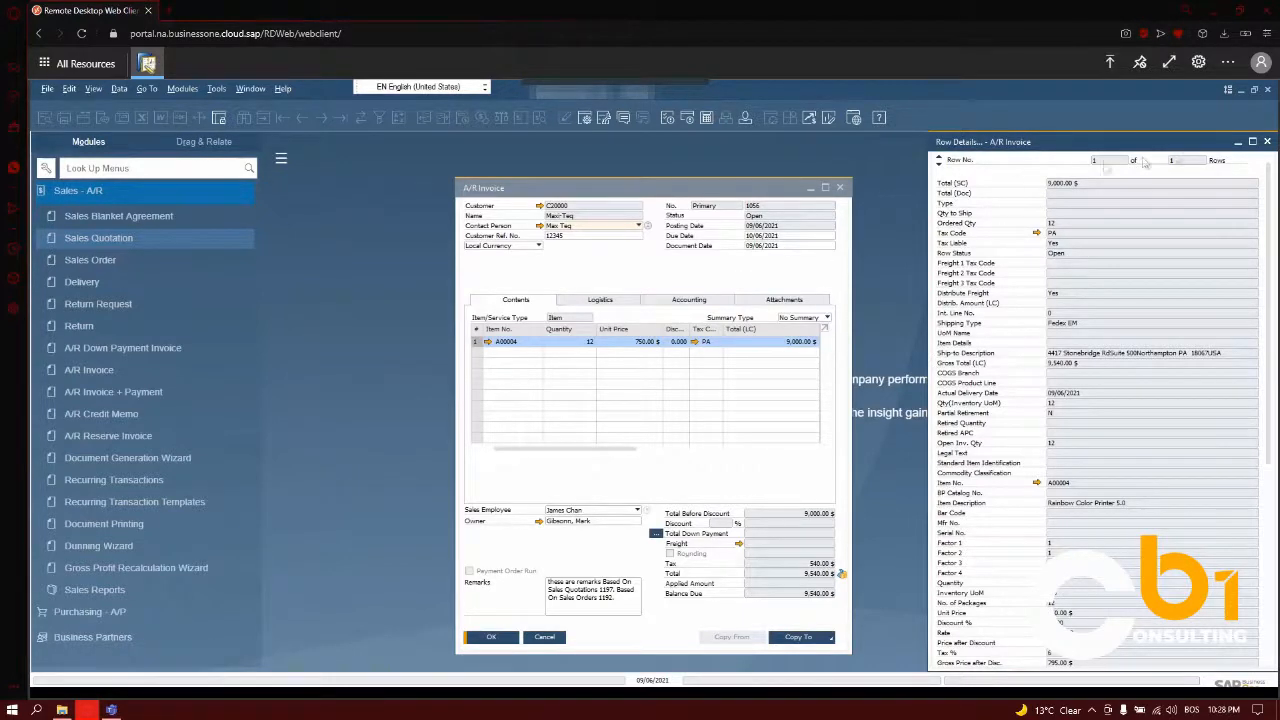
left_click(873, 215)
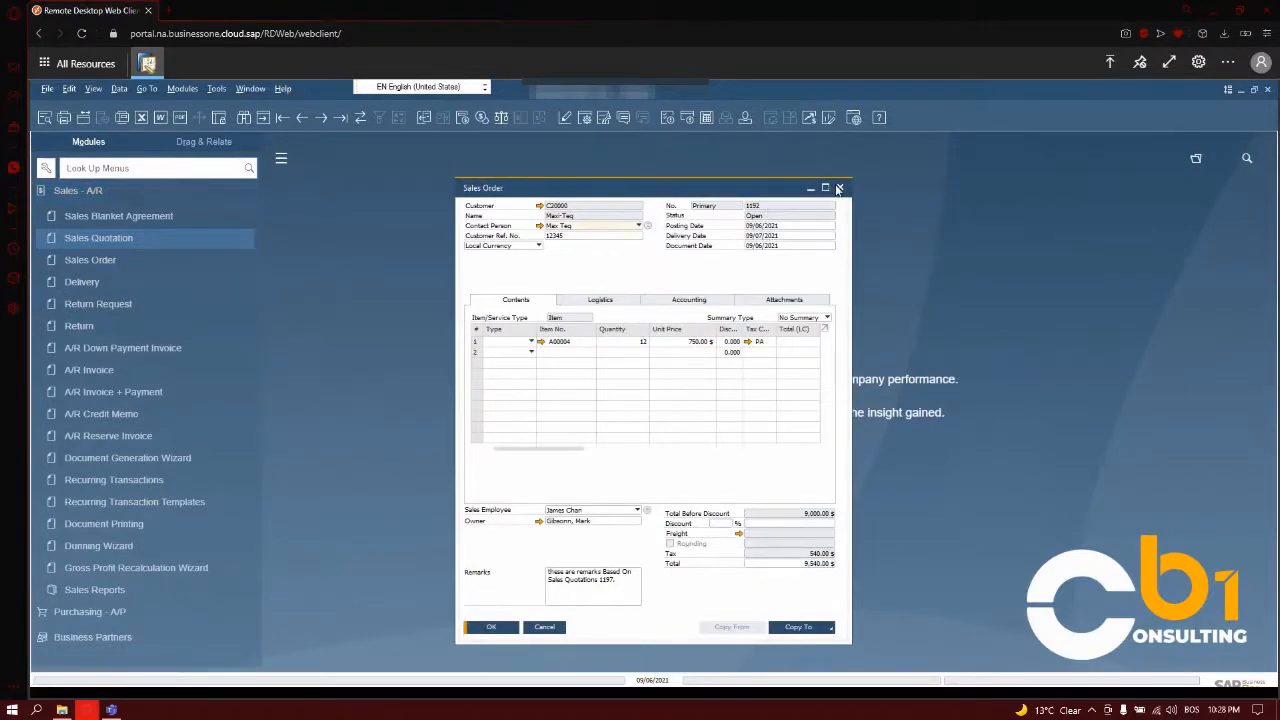
left_click(839, 188)
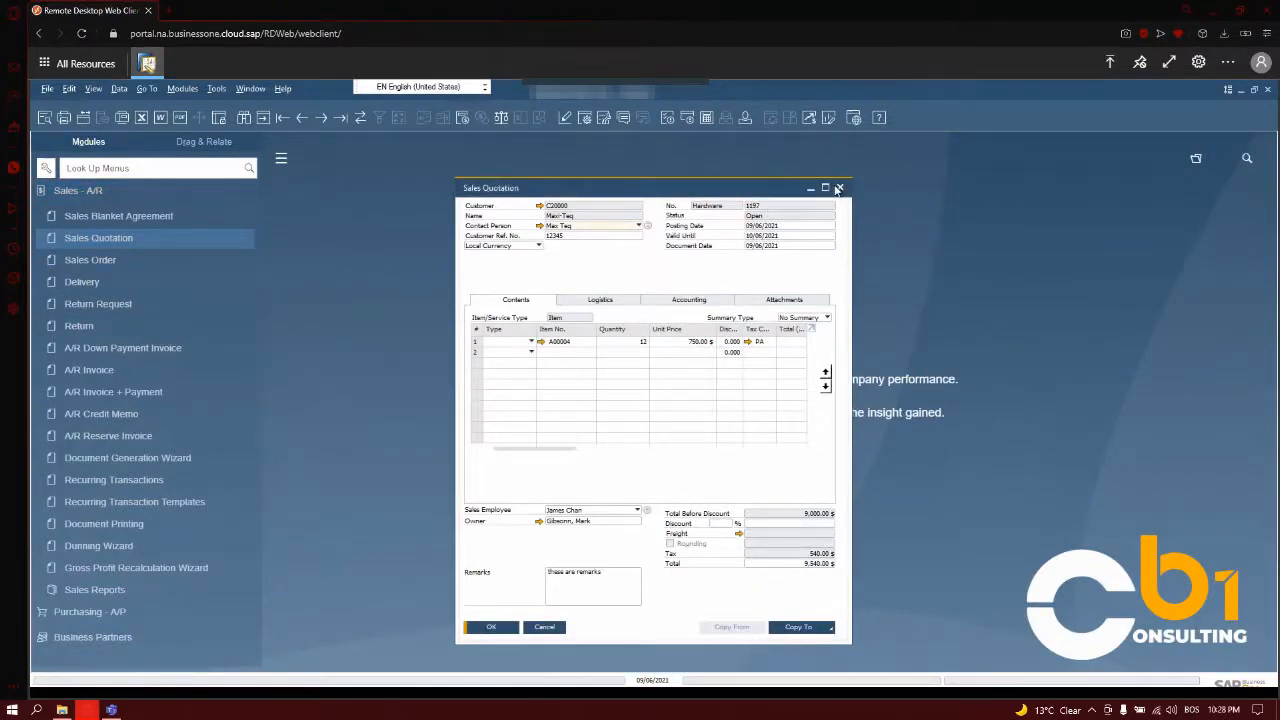
left_click(838, 189)
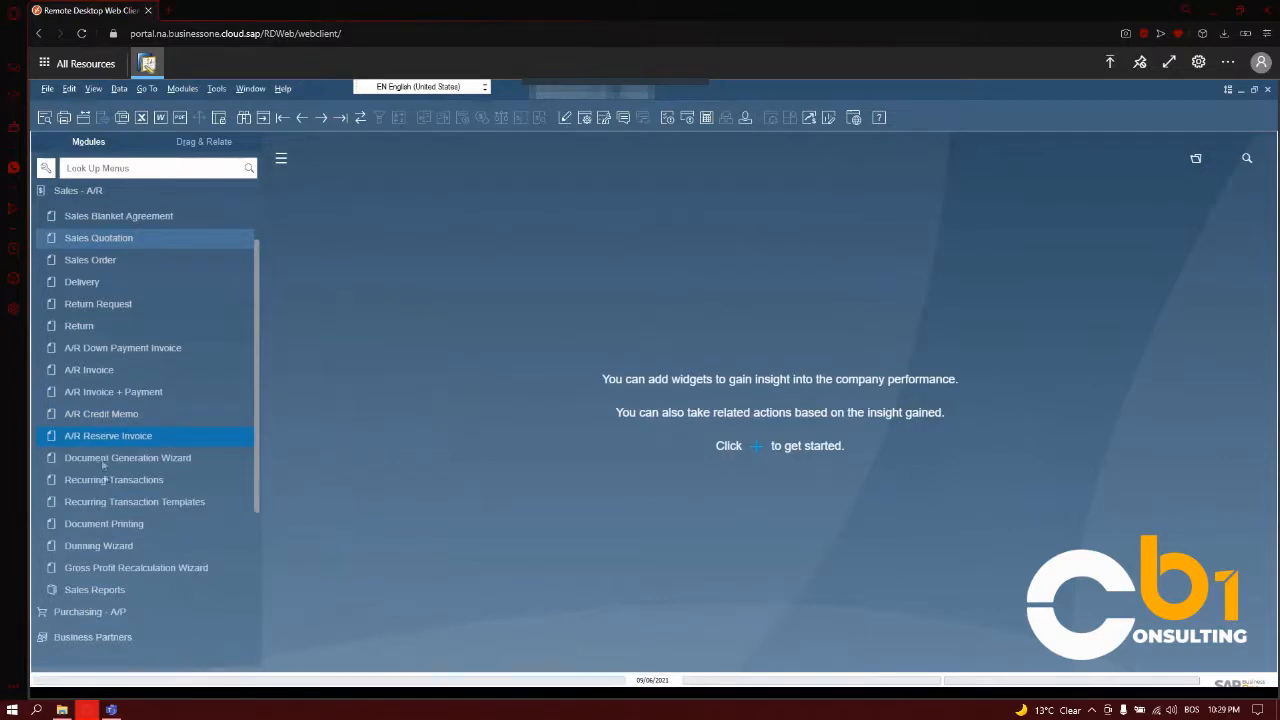
Open the Open Items List from the sales reports of the Sales - A/R module.
left_click(91, 592)
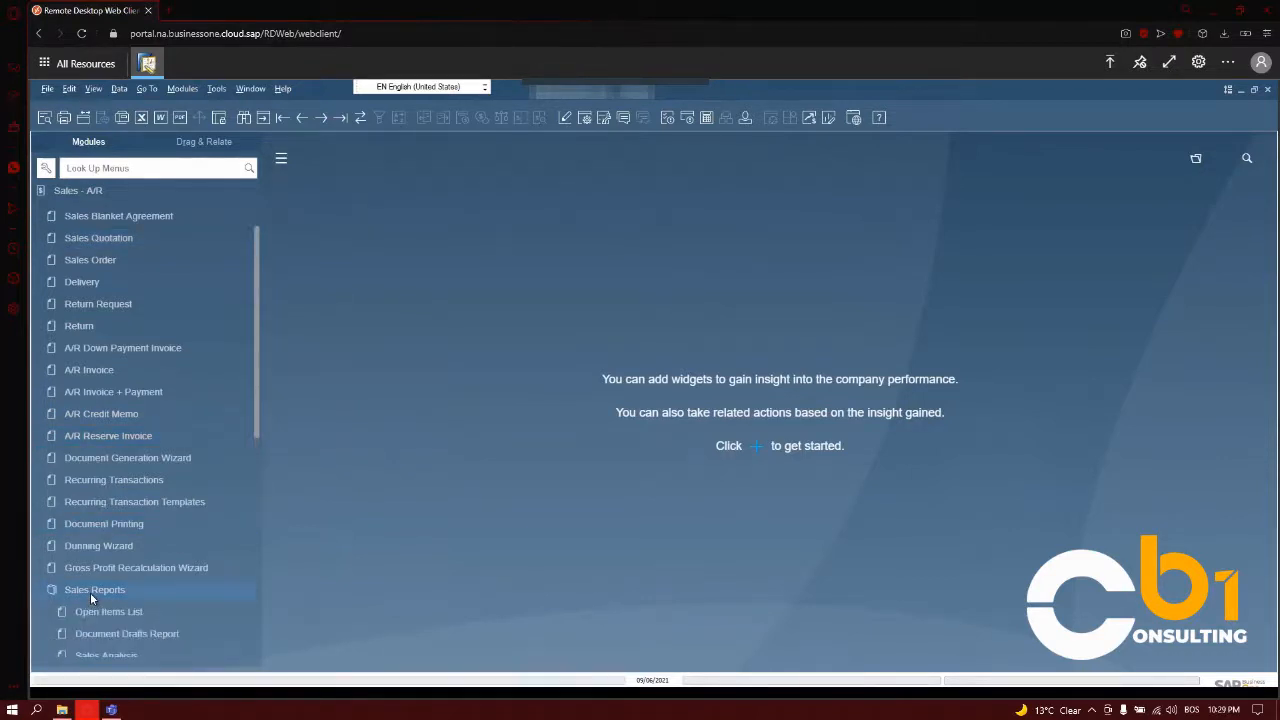
scroll(90, 592, "down", 2)
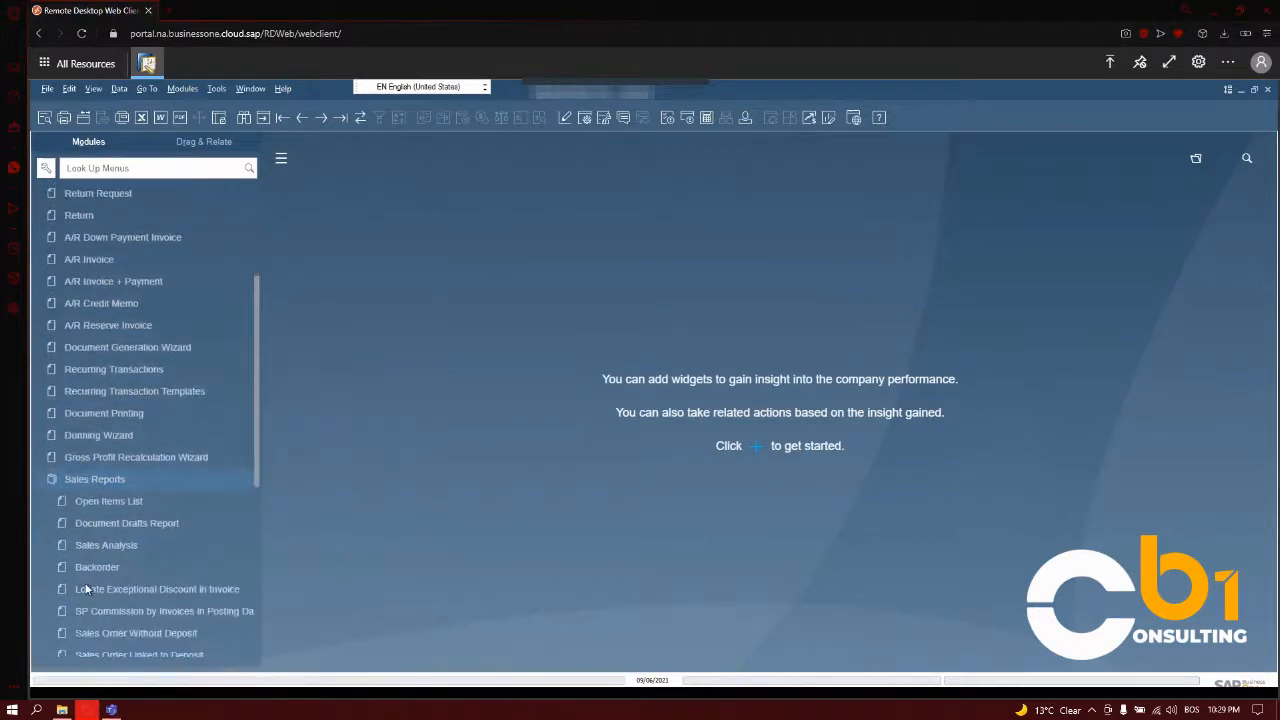
scroll(92, 560, "down", 1)
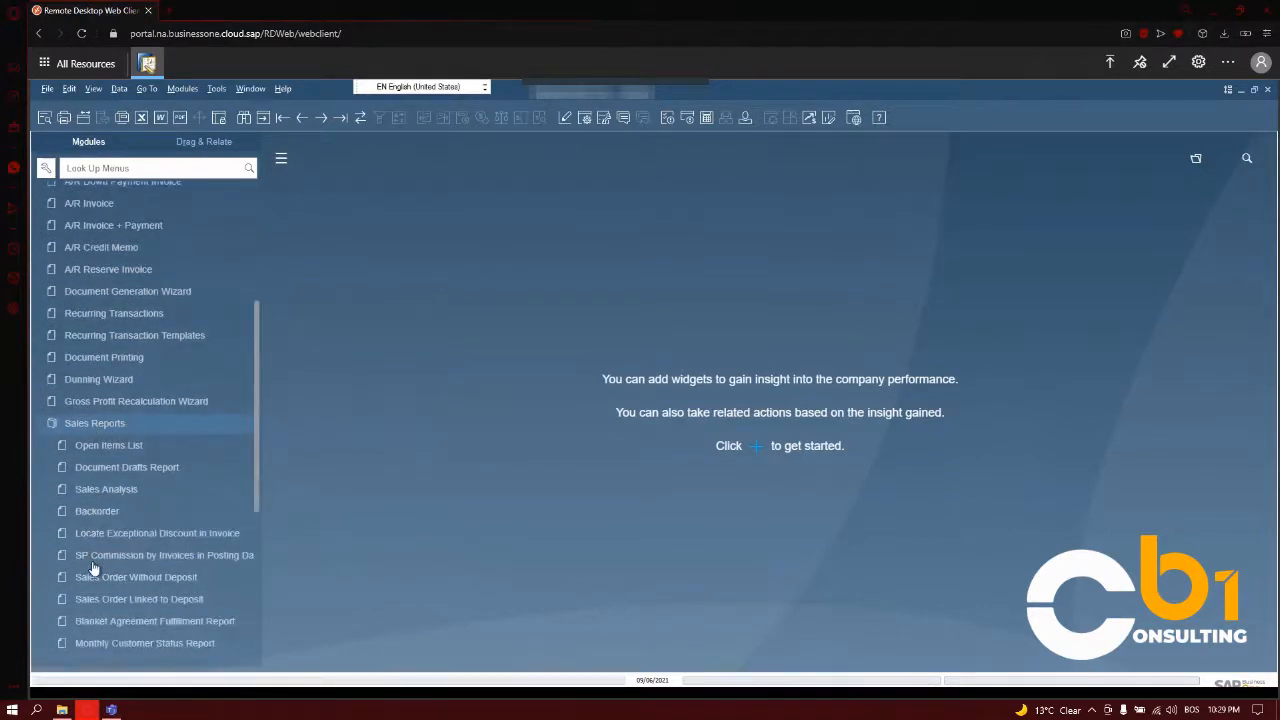
scroll(94, 465, "down", 1)
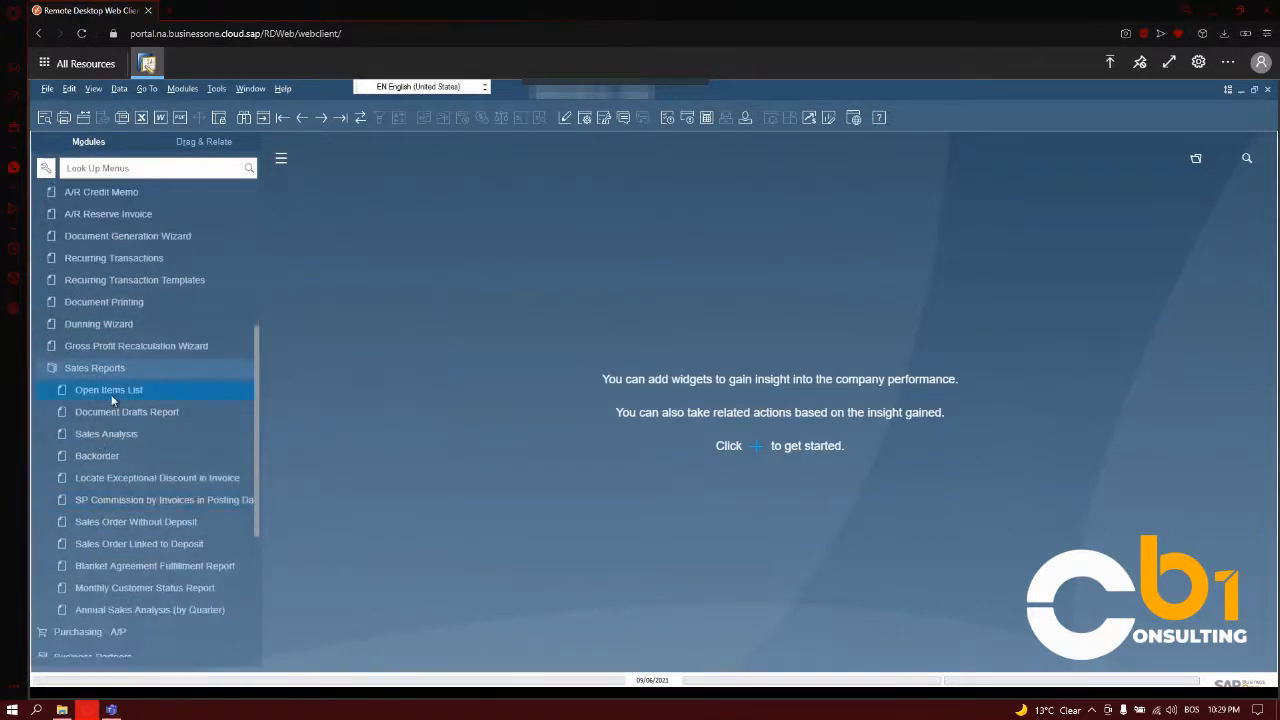
left_click(112, 398)
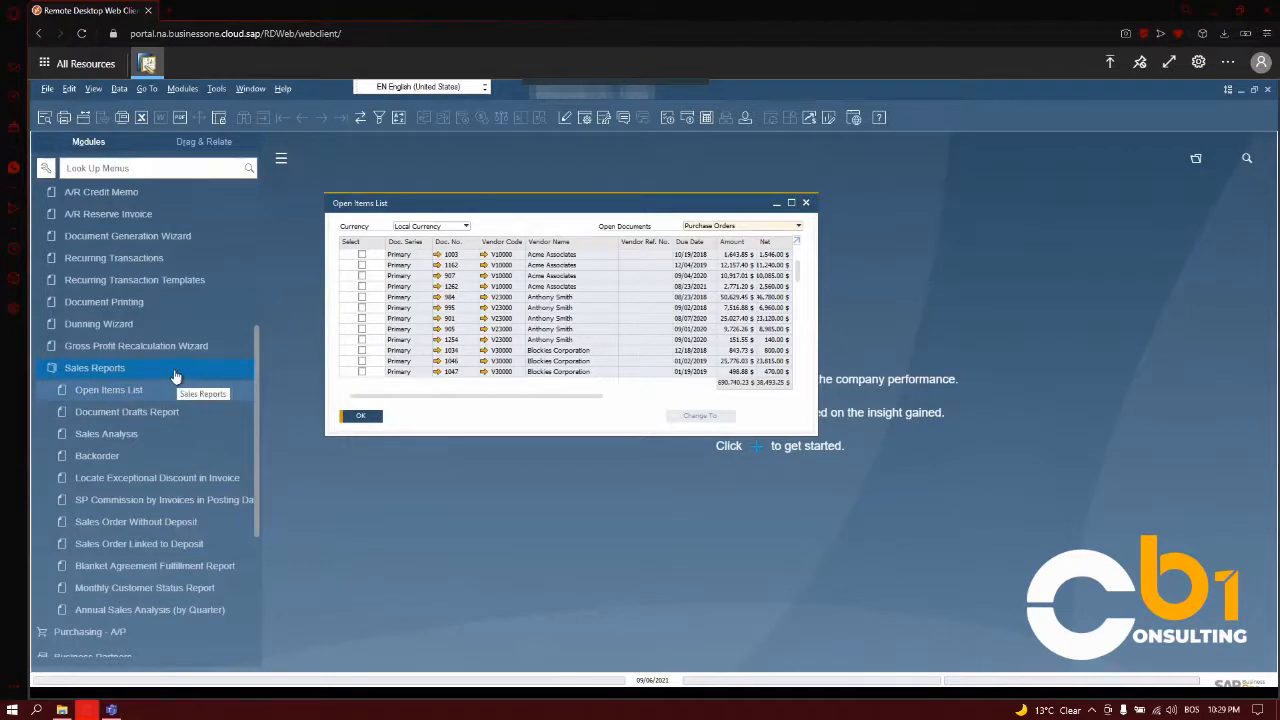
Switch the Open Items List to Sales Quotations and look through the open documents.
left_click(746, 228)
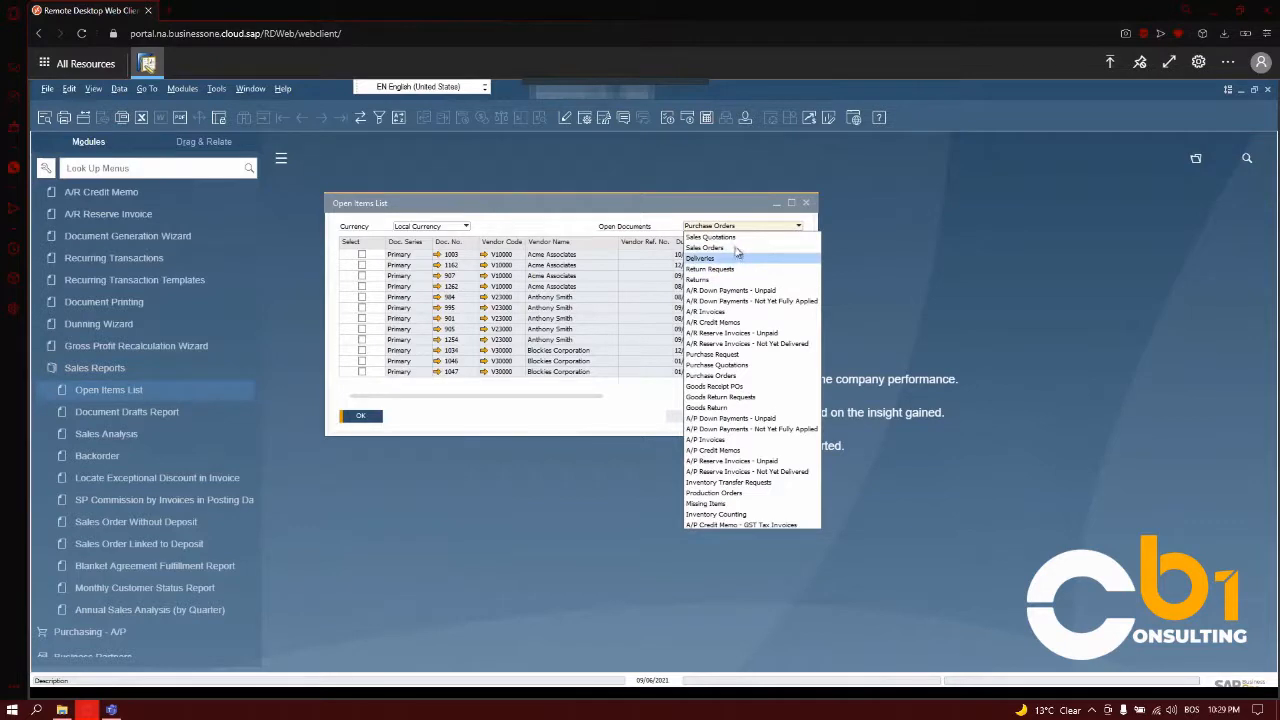
left_click(735, 240)
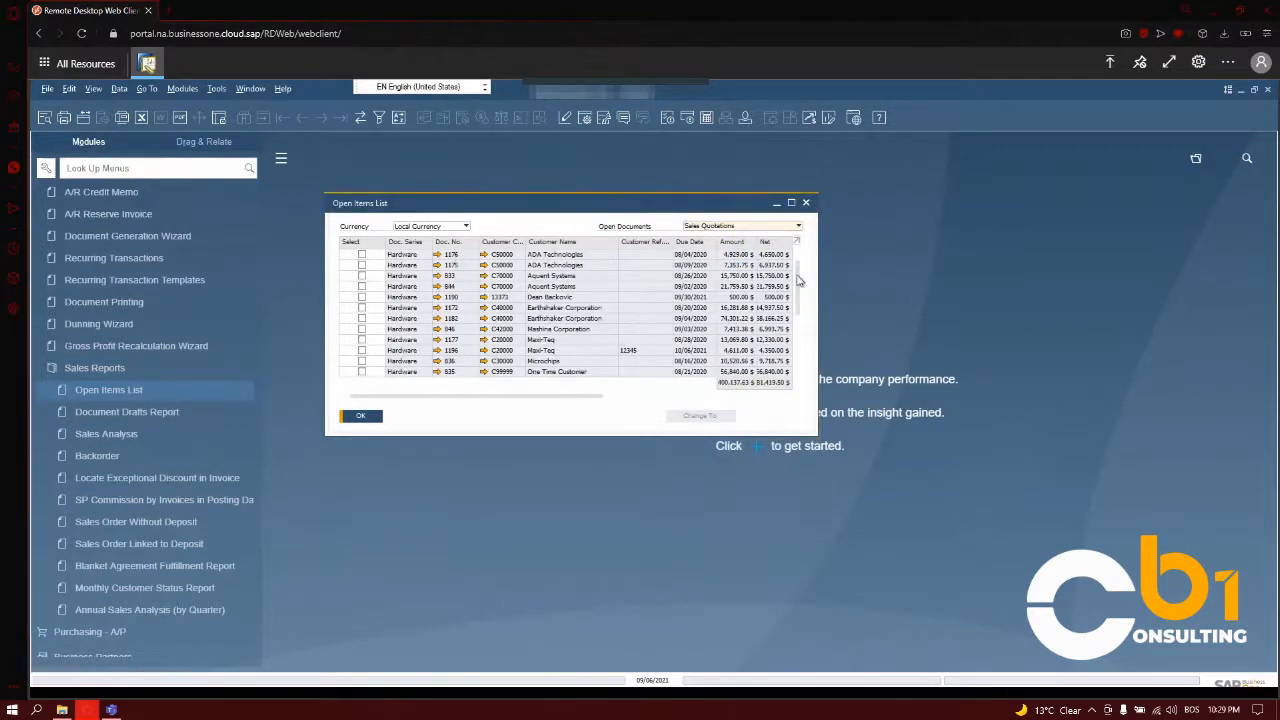
left_click_drag(798, 296, 799, 304)
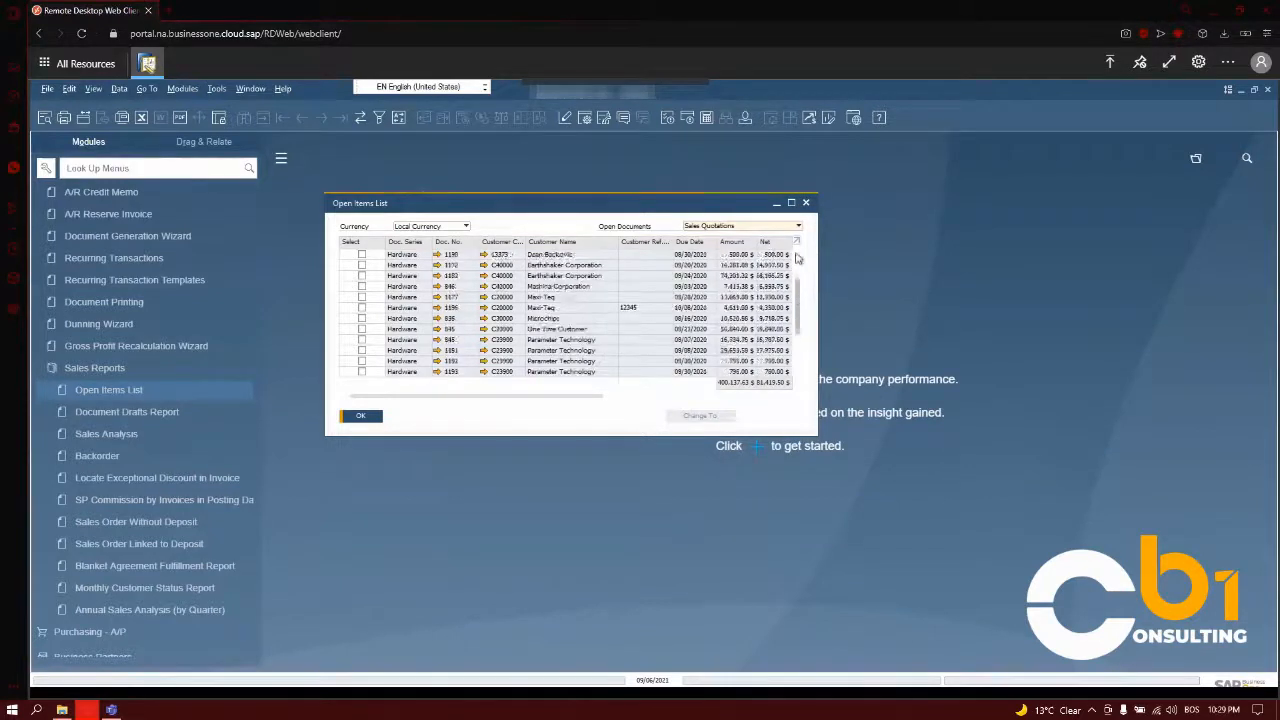
Switch the Open Items List from Sales Quotations to Sales Orders and look through the available document types.
scroll(622, 263, "up", 1)
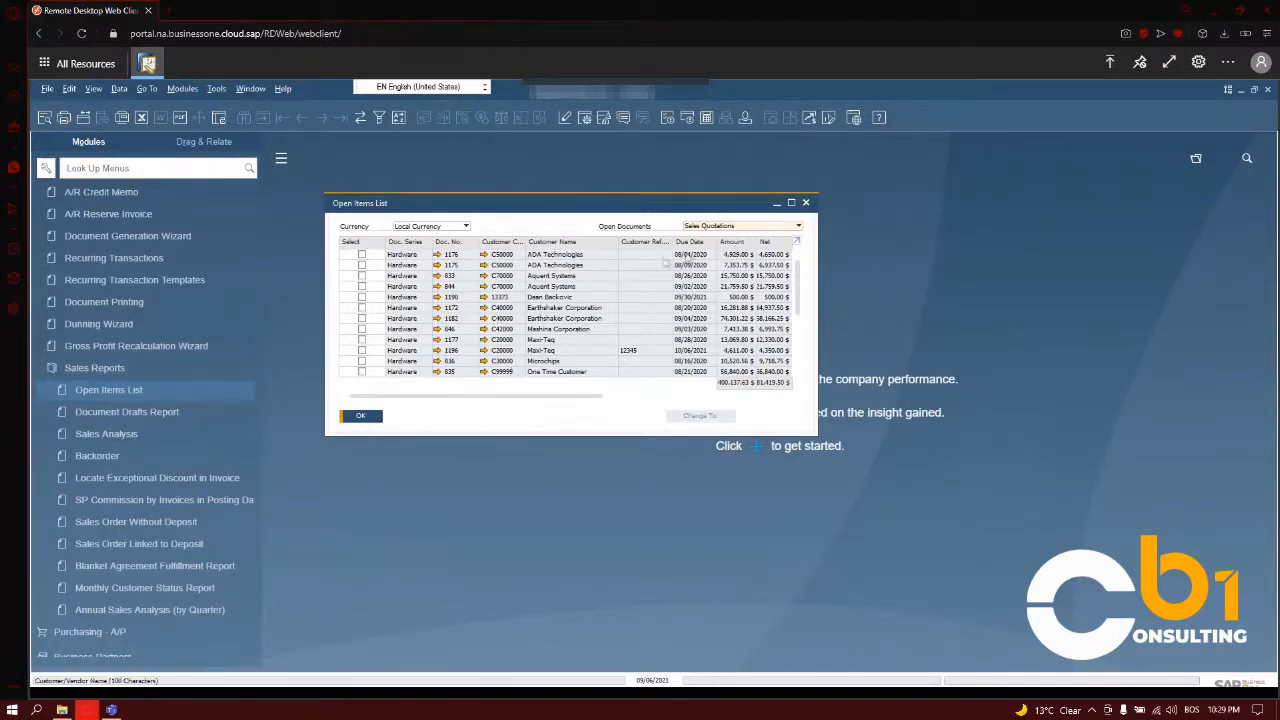
left_click(736, 228)
left_click(710, 249)
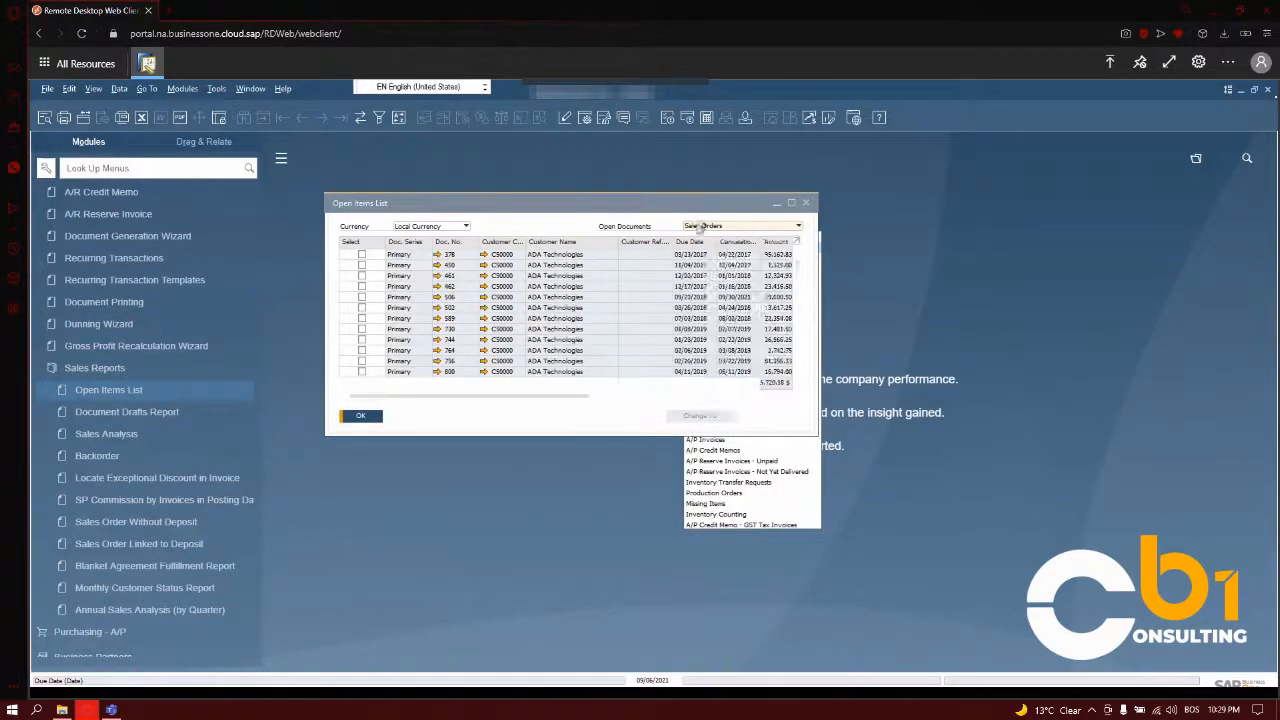
left_click(700, 225)
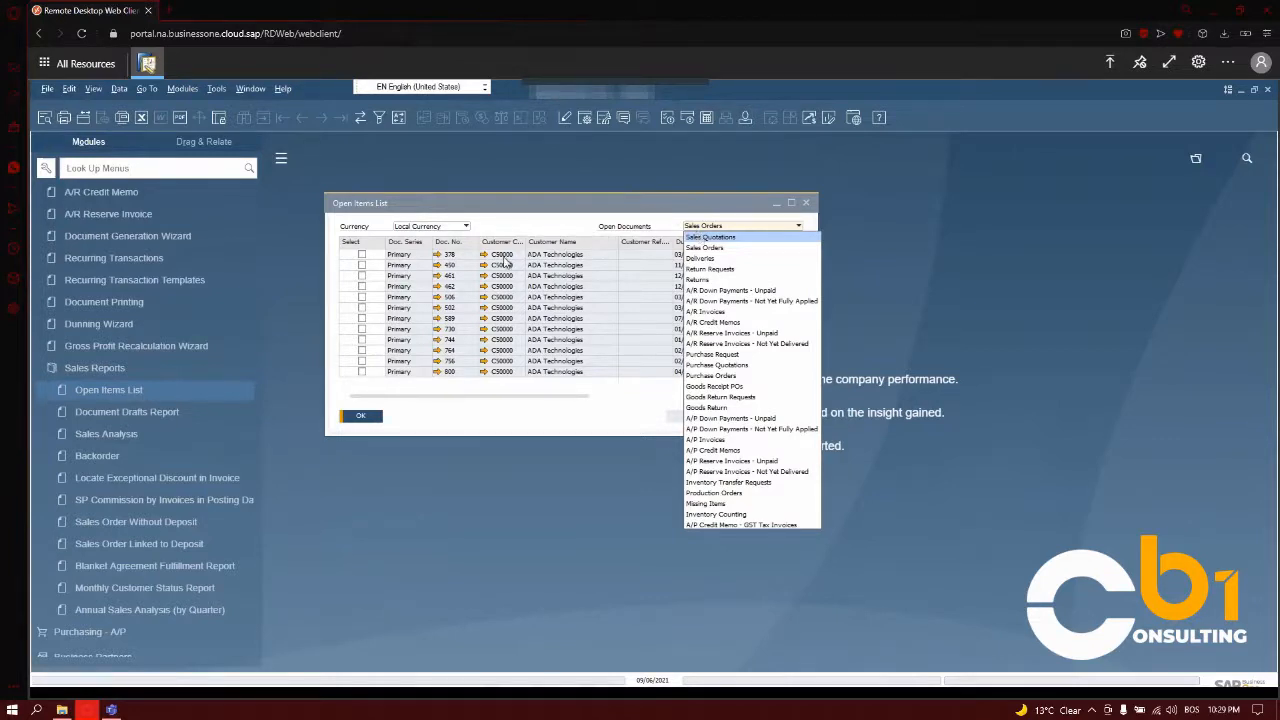
View the first ADA Technologies sales order in the Open Items List and return to the list.
left_click(540, 258)
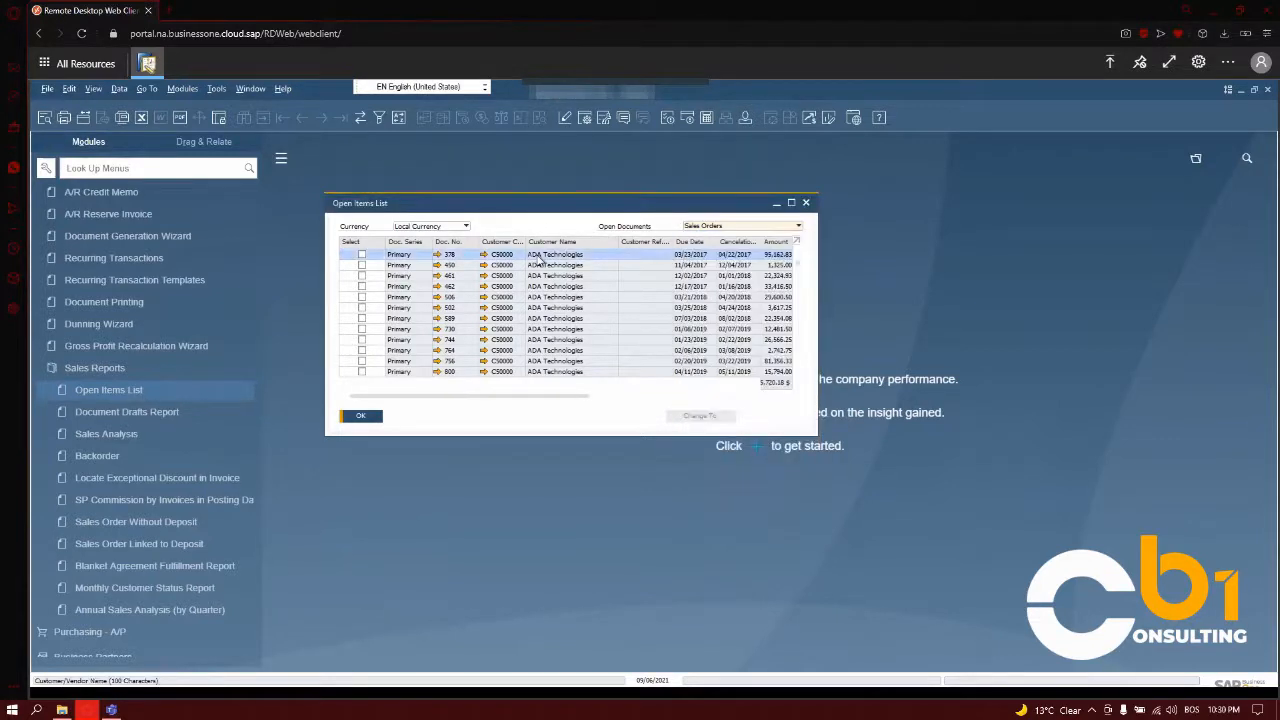
double_click(451, 255)
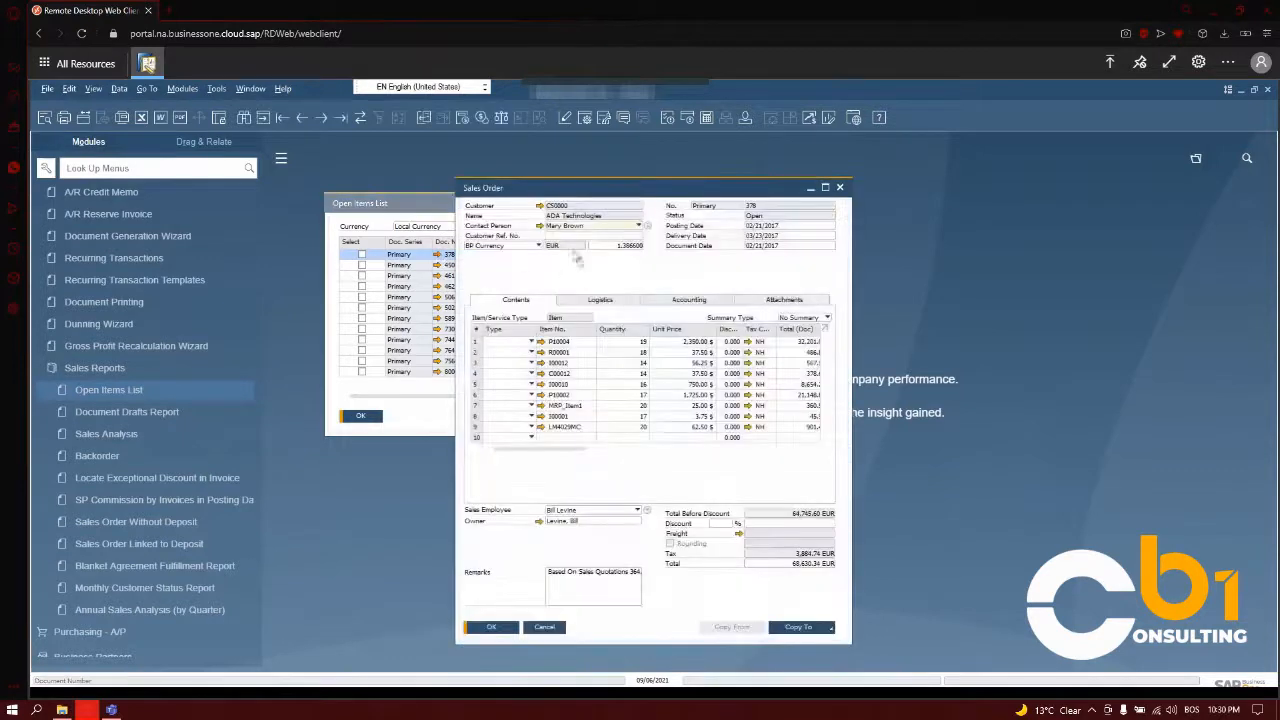
left_click(840, 188)
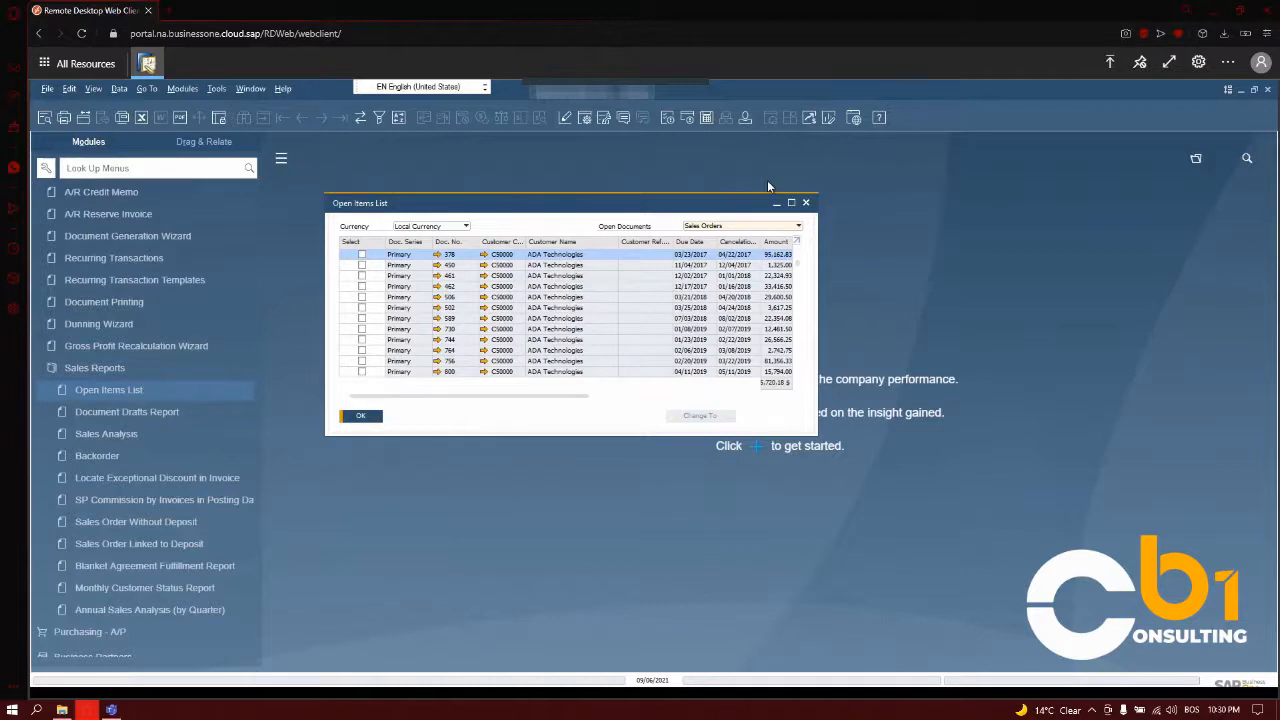
Run the annual Sales Analysis by customer for invoices with the default 2021 posting dates, review it, and close the report and its criteria.
left_click(100, 431)
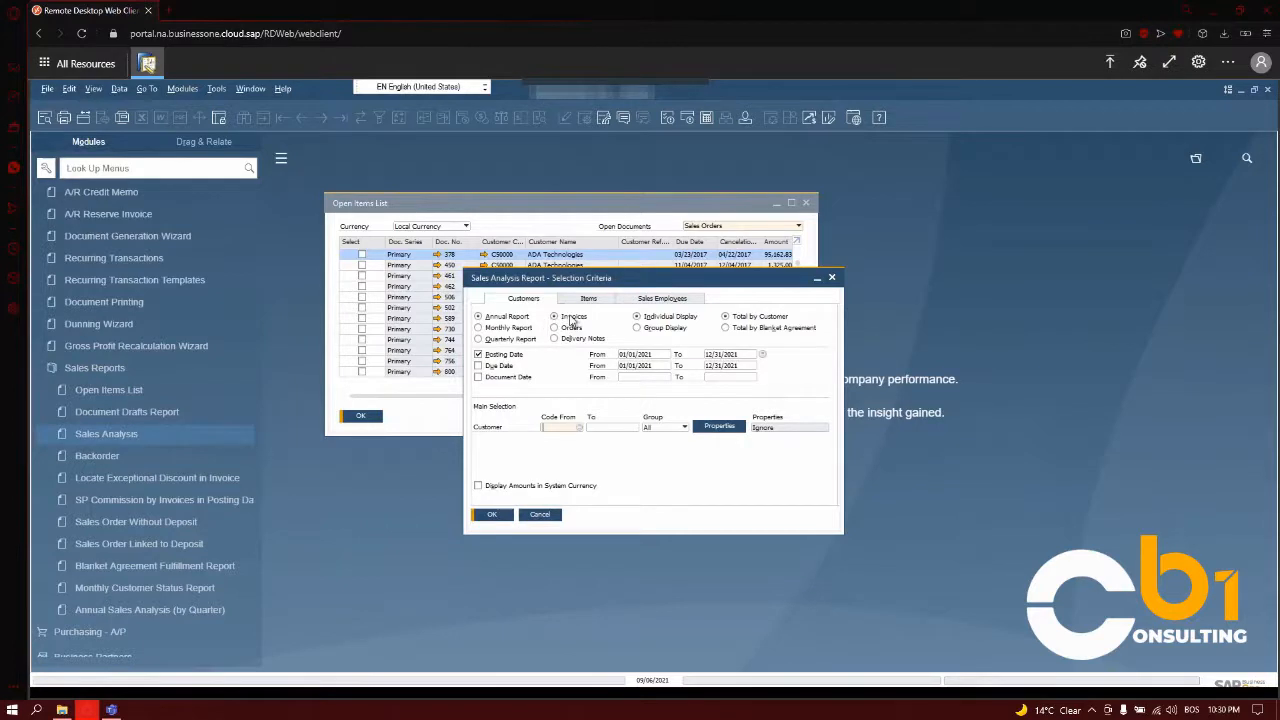
left_click(500, 514)
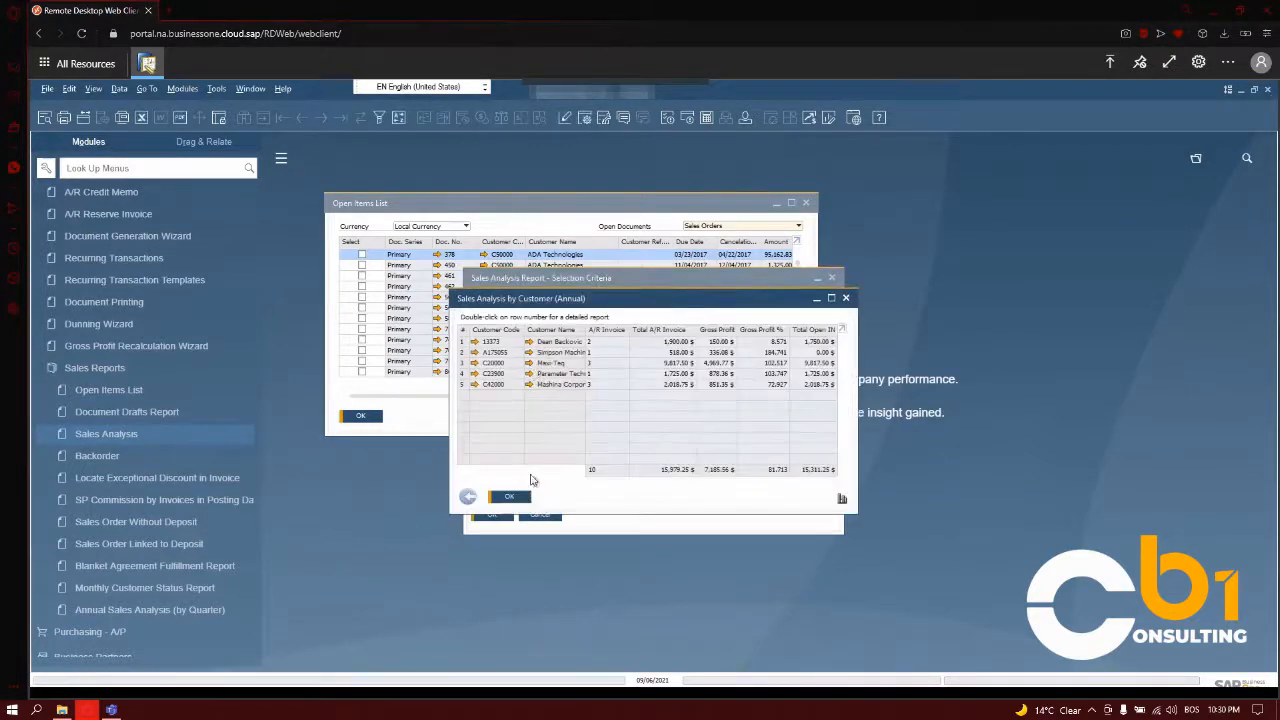
left_click_drag(521, 306, 521, 292)
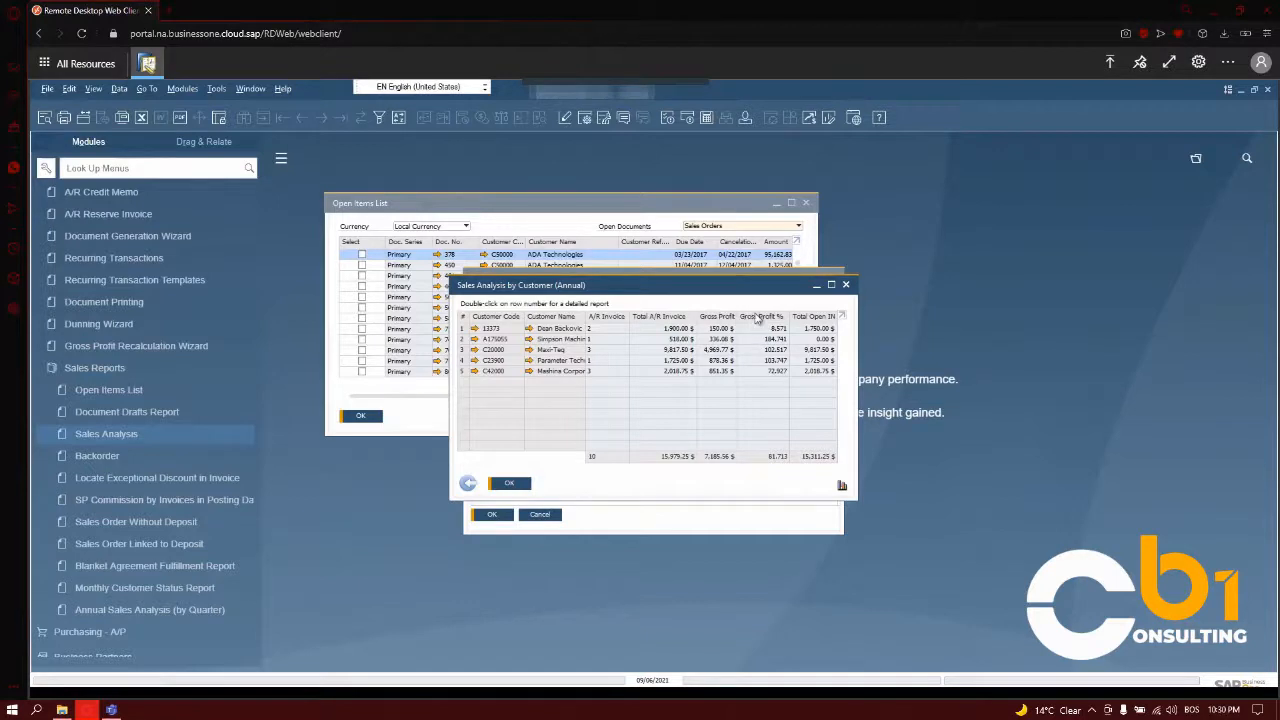
left_click(846, 285)
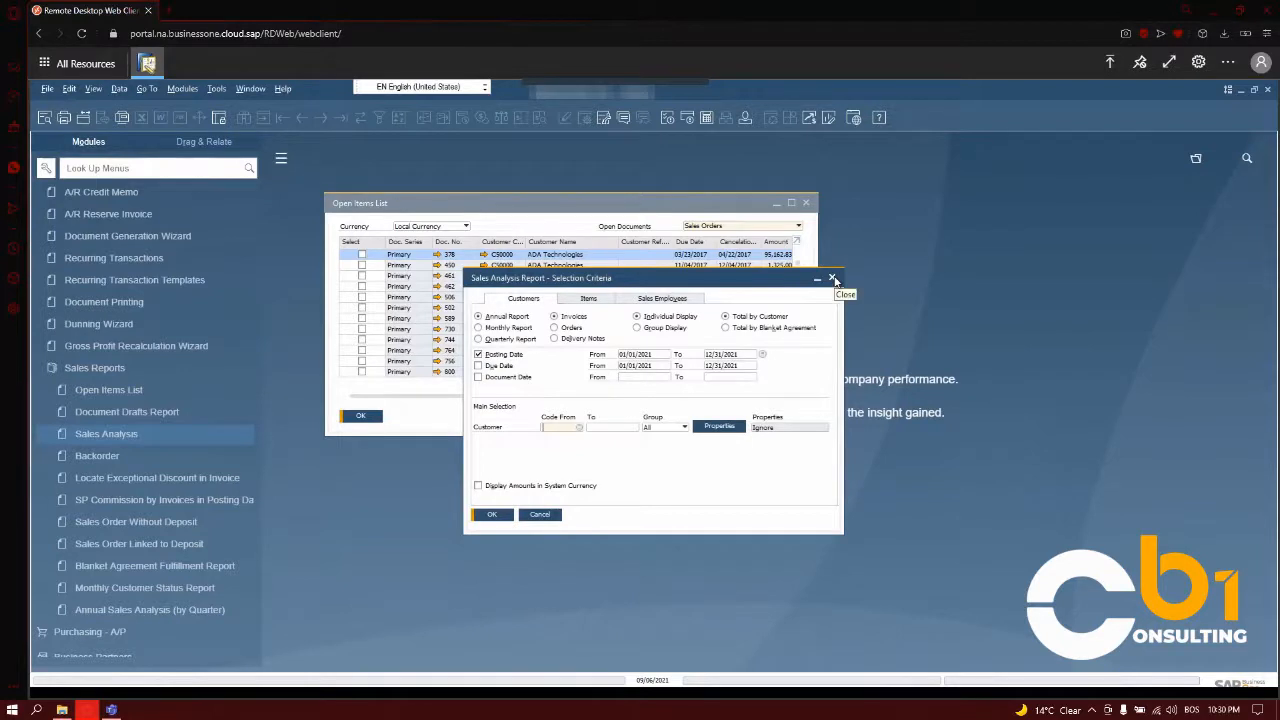
left_click(834, 279)
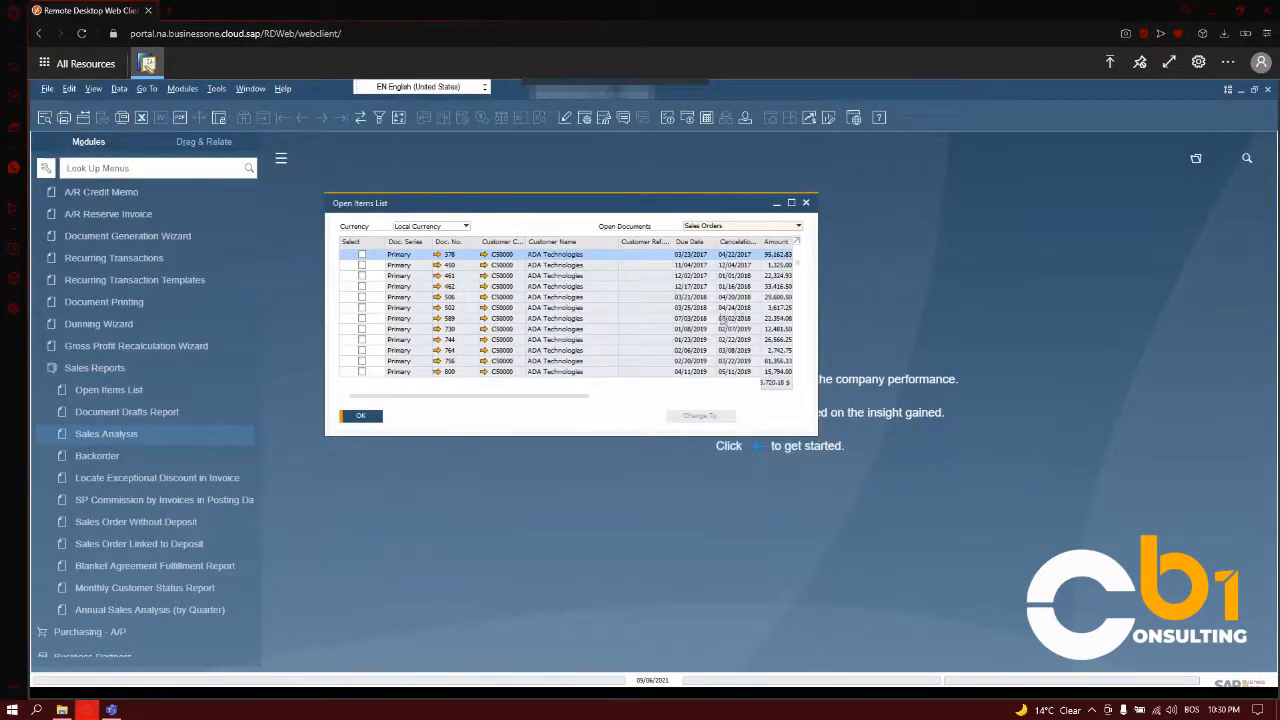
Close the Open Items List and open the selection criteria of the Document Drafts Report.
left_click(806, 203)
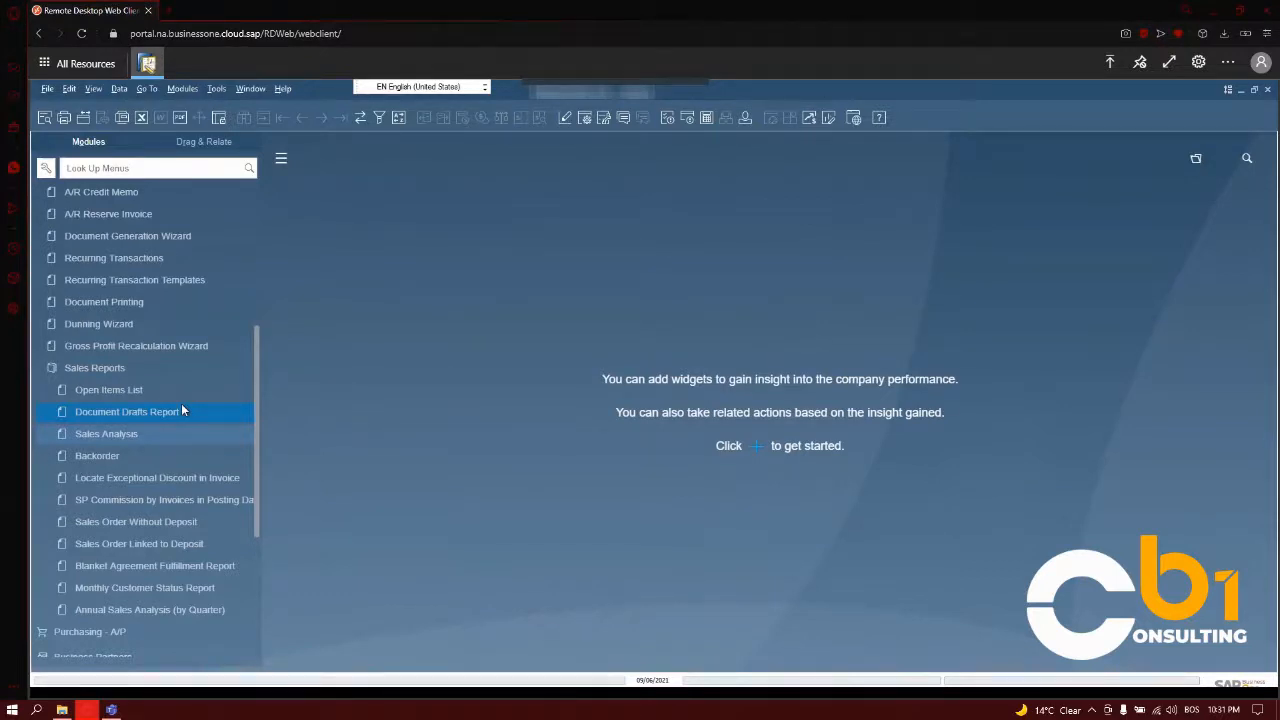
left_click(182, 409)
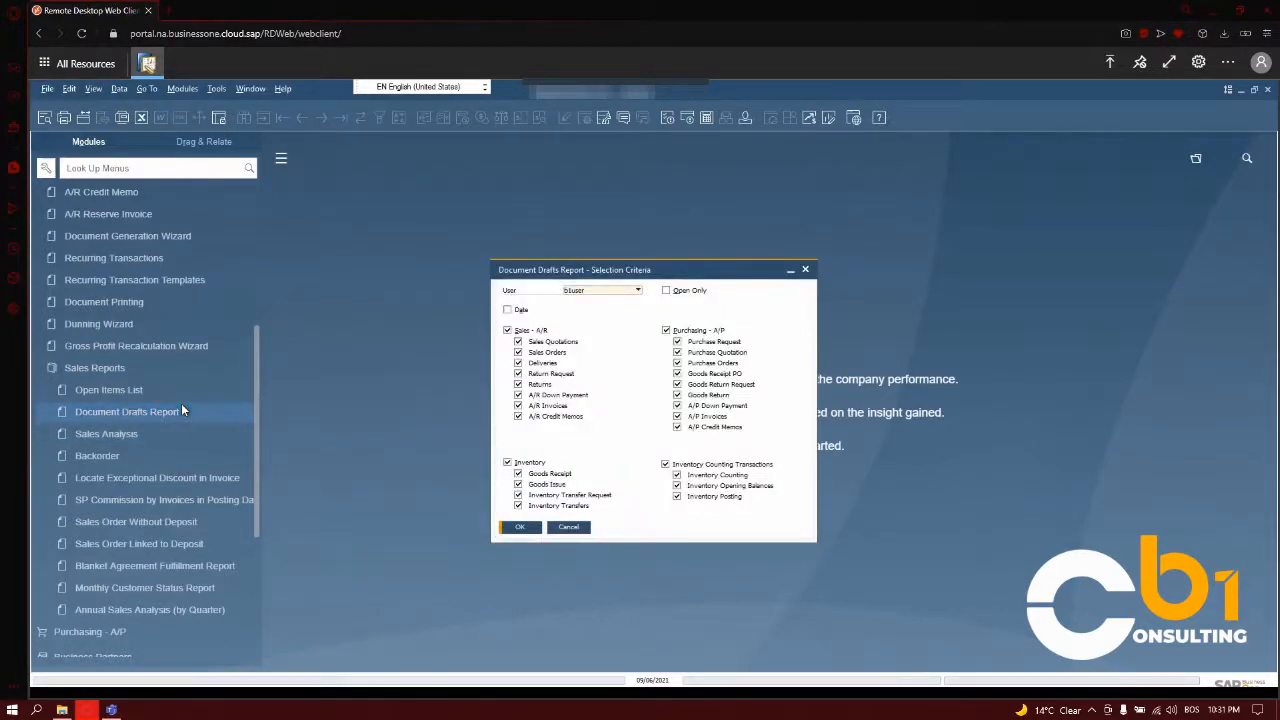